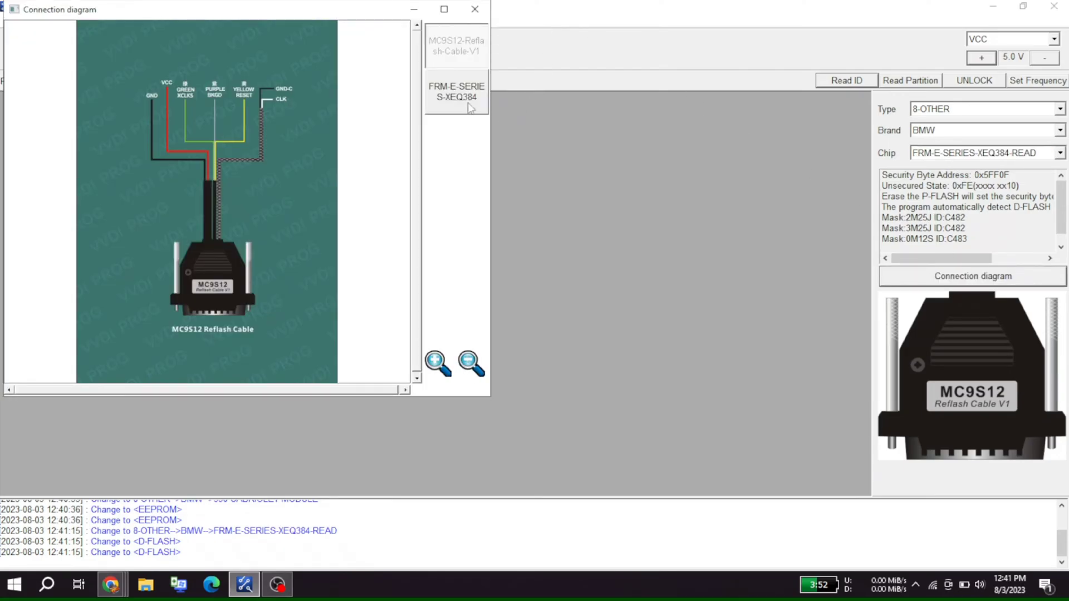
View the FRM-E-SERIES-XEQ384 connection diagram full screen, examine the VCC, RESET, GND and BKGD solder points, and close it
click(465, 99)
click(444, 9)
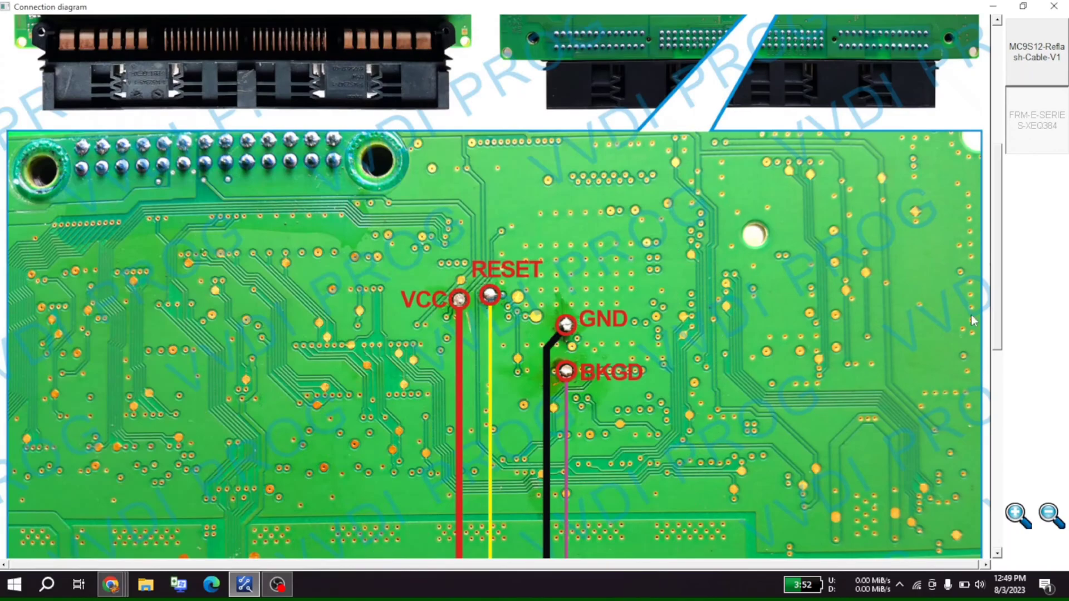
click(1050, 517)
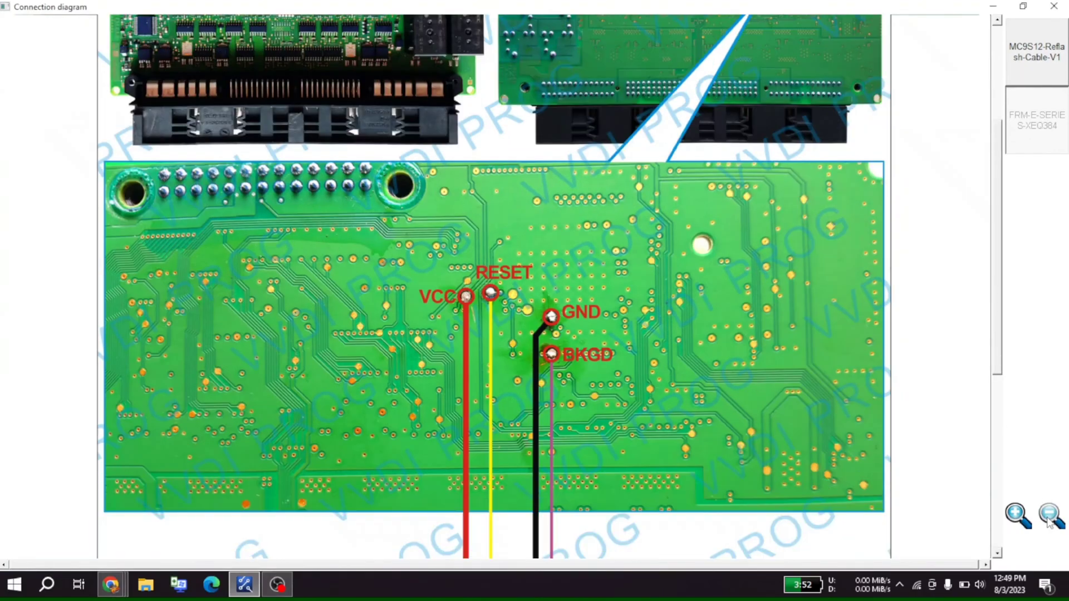
click(1050, 516)
click(1050, 516)
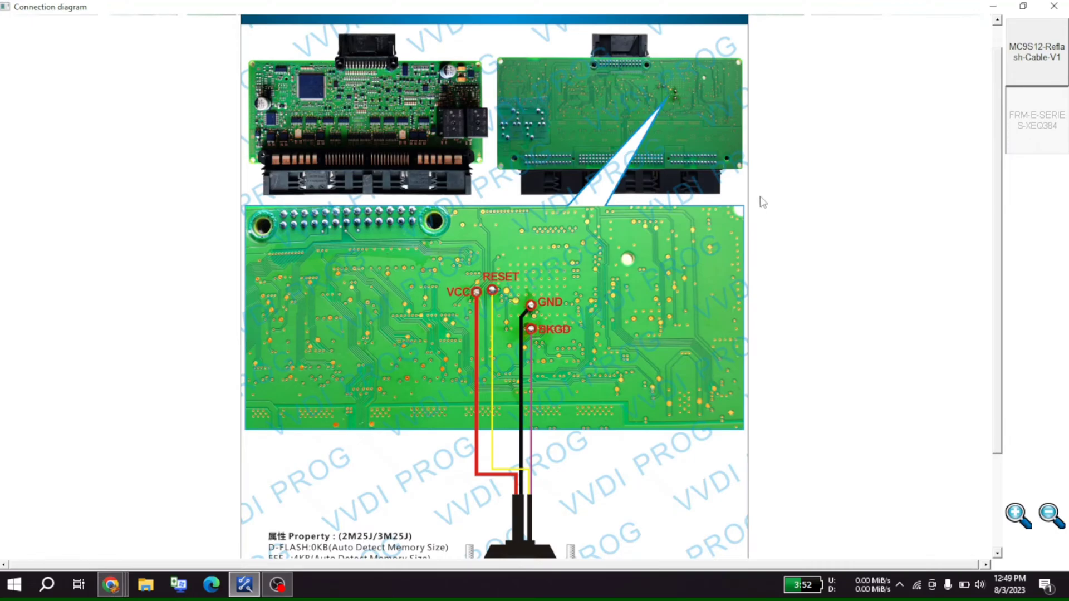
click(1062, 9)
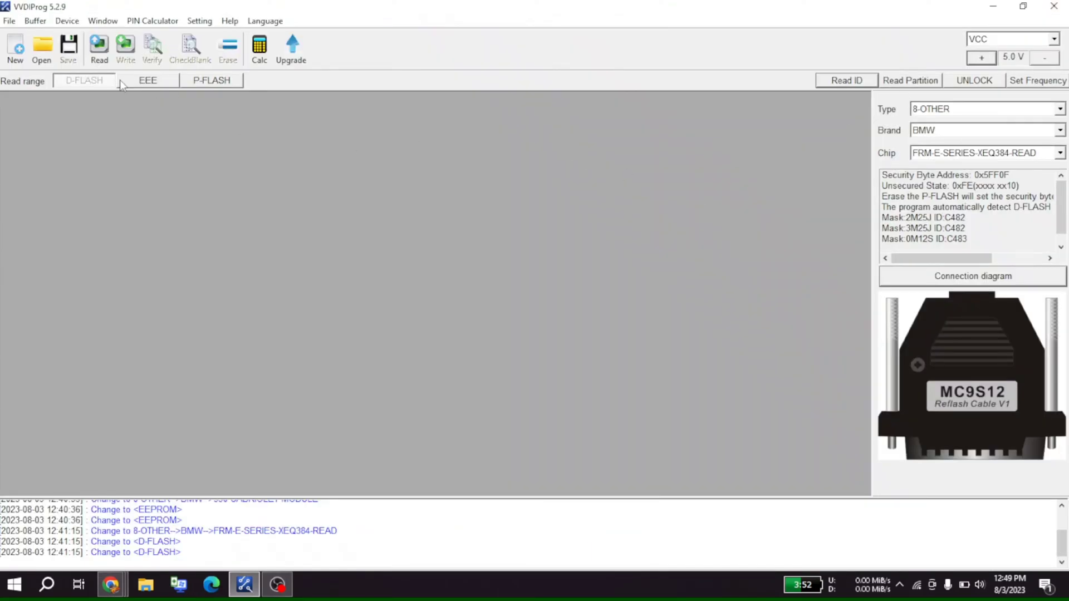
Read the chip's D-FLASH, selecting the partition size manually with EEE 0 and DFlash 128
click(97, 61)
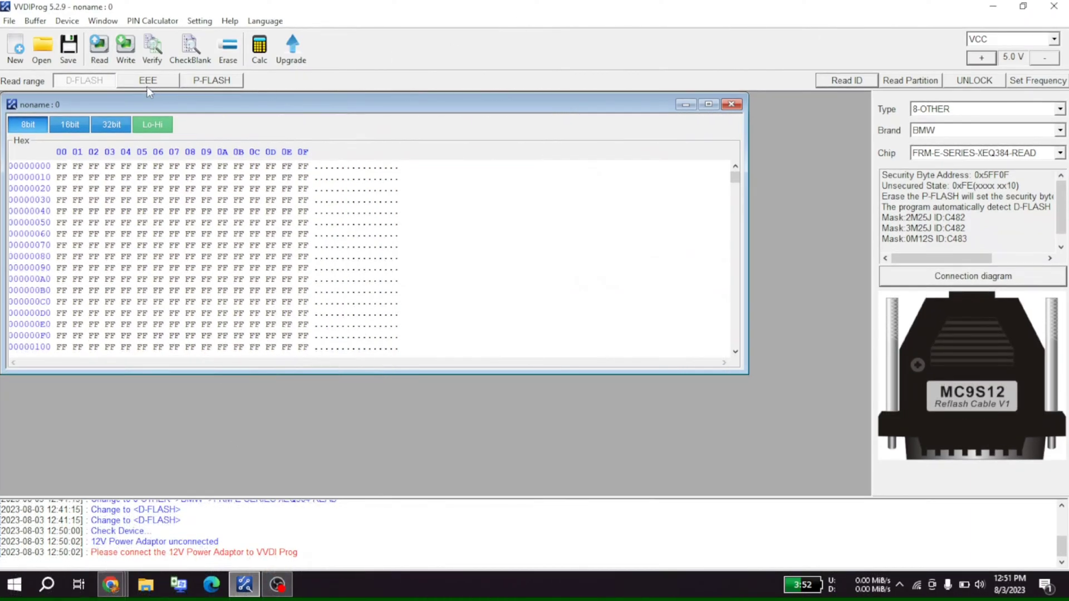
click(103, 65)
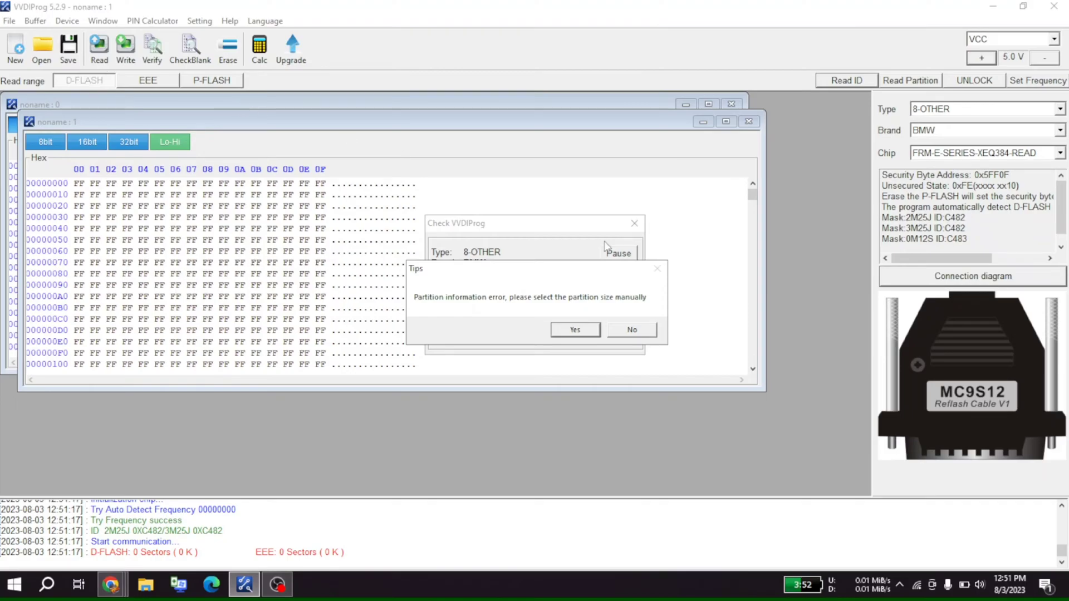
click(592, 332)
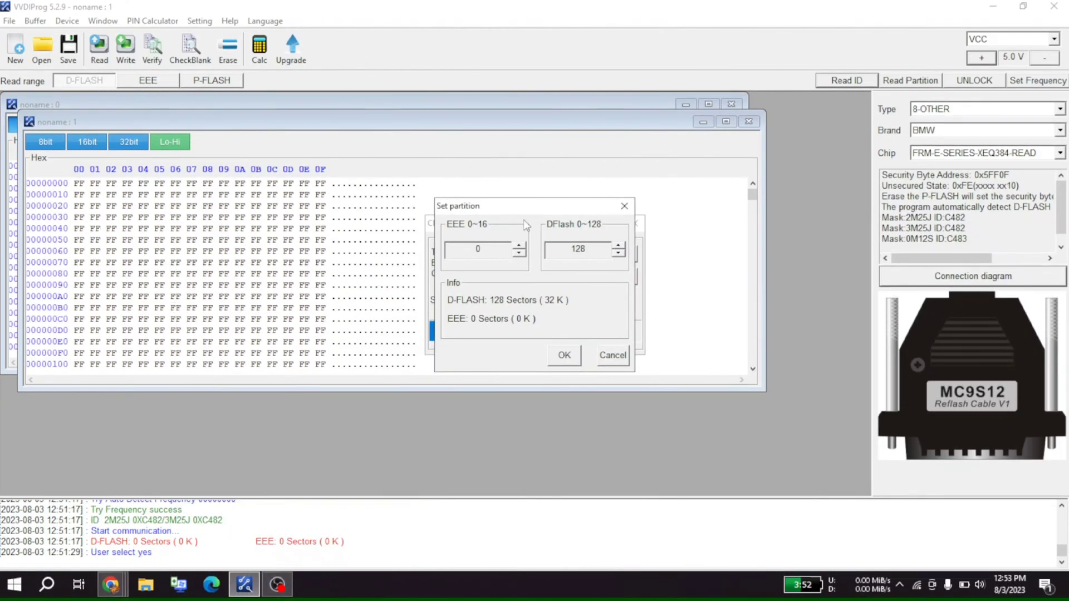
click(563, 354)
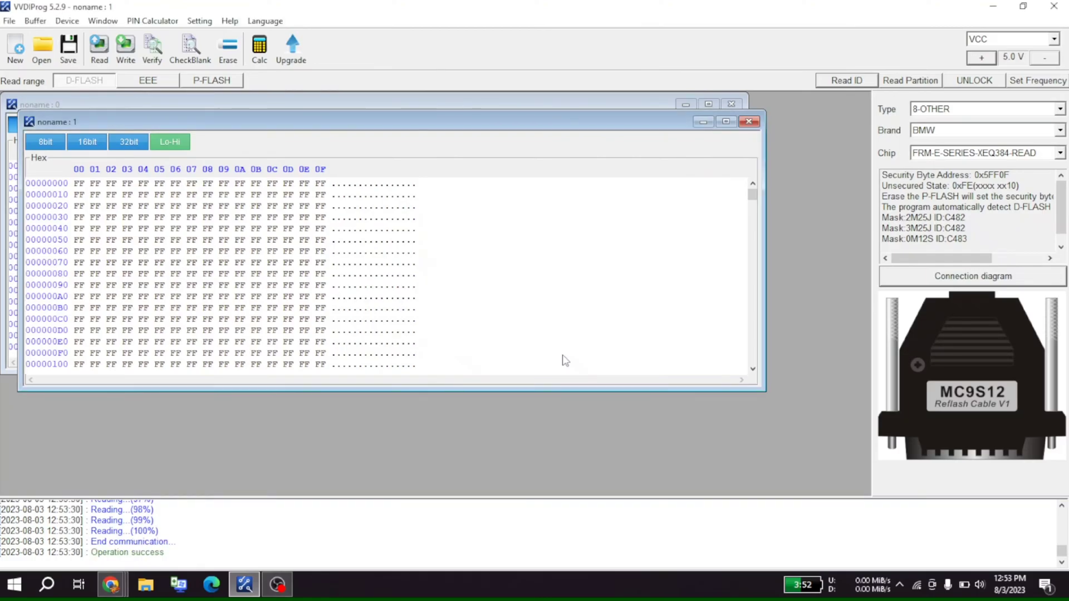
Discard the blank buffer from the first read attempt without saving, and maximize the buffer holding the D-FLASH data to inspect it
click(731, 104)
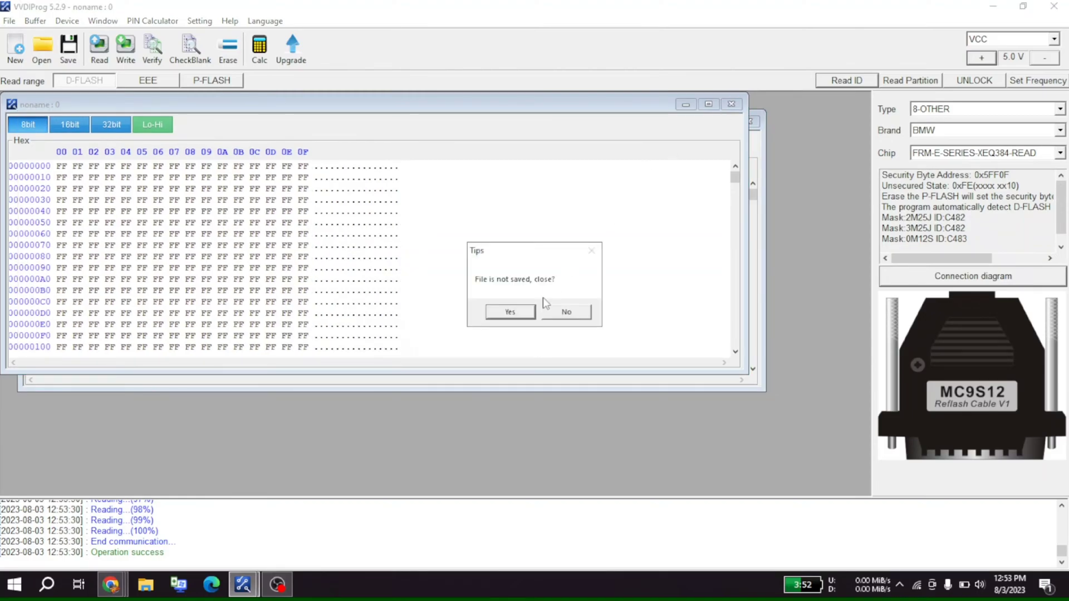
click(556, 313)
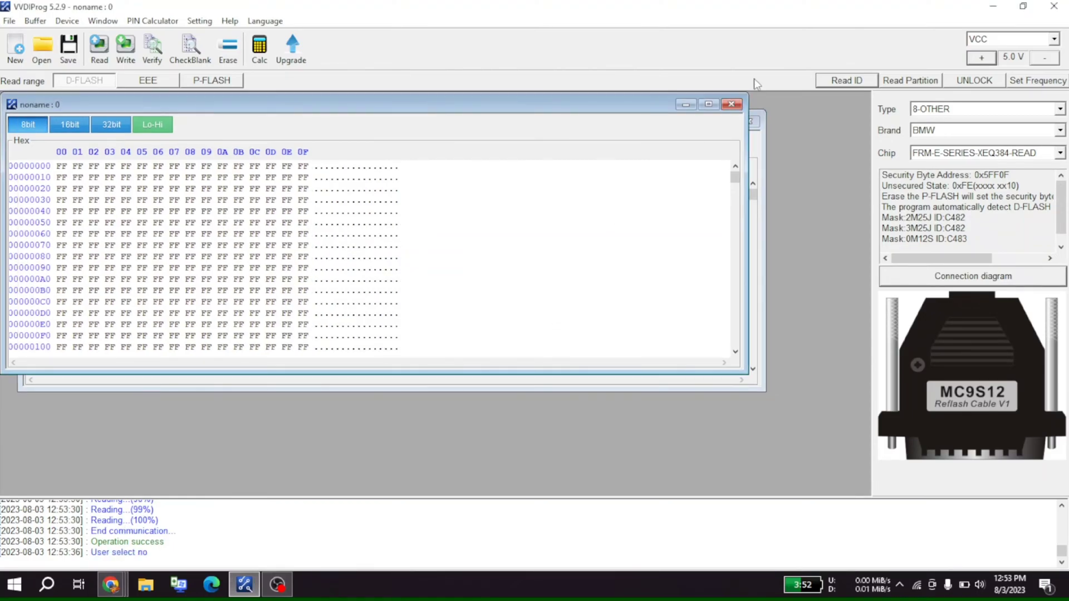
click(731, 105)
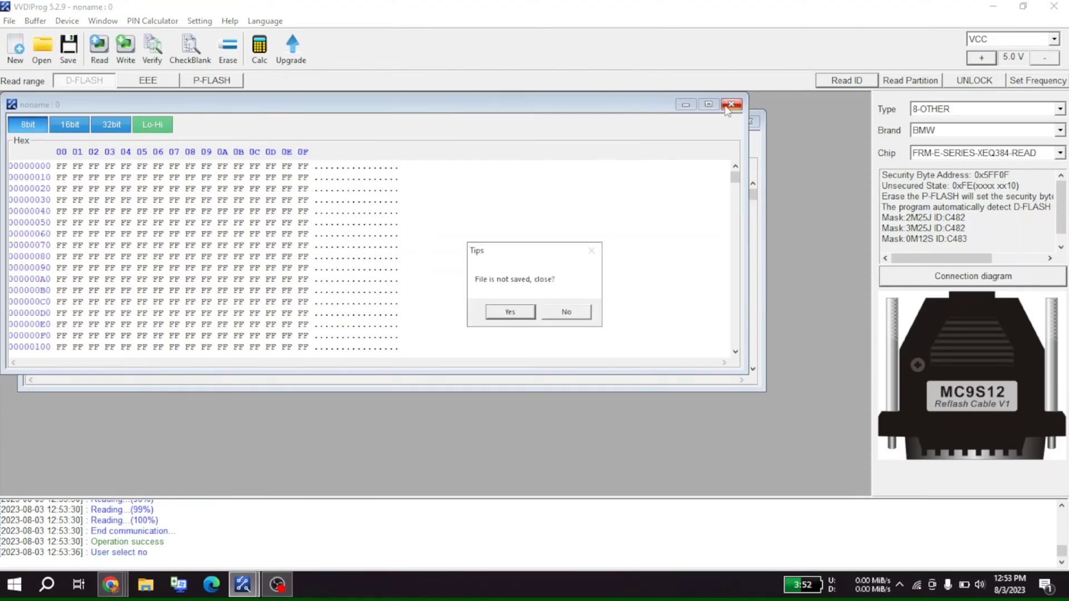
click(518, 310)
drag(753, 189, 741, 351)
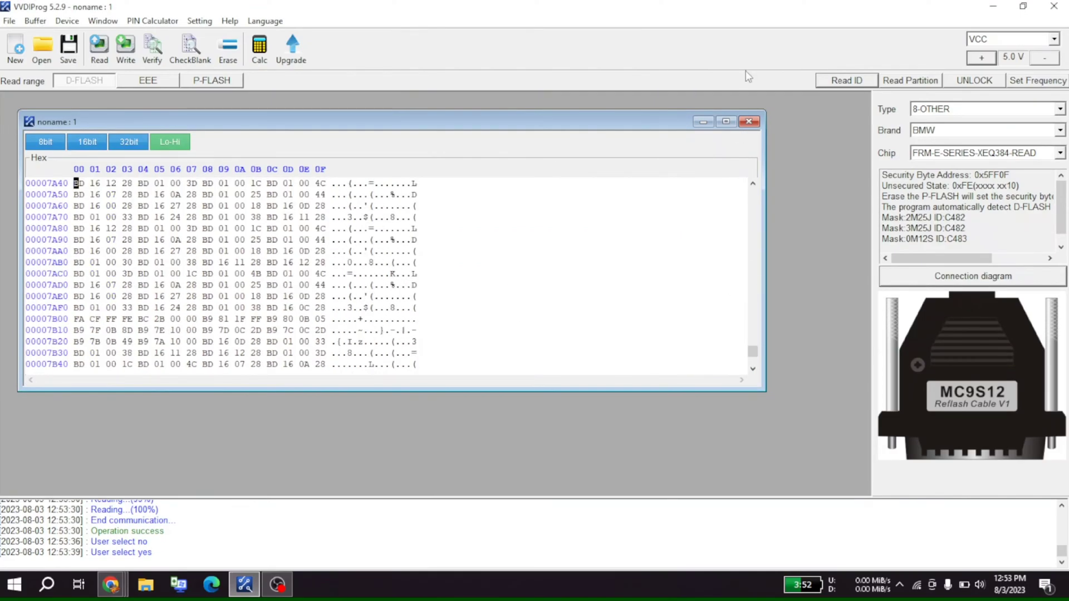
click(726, 121)
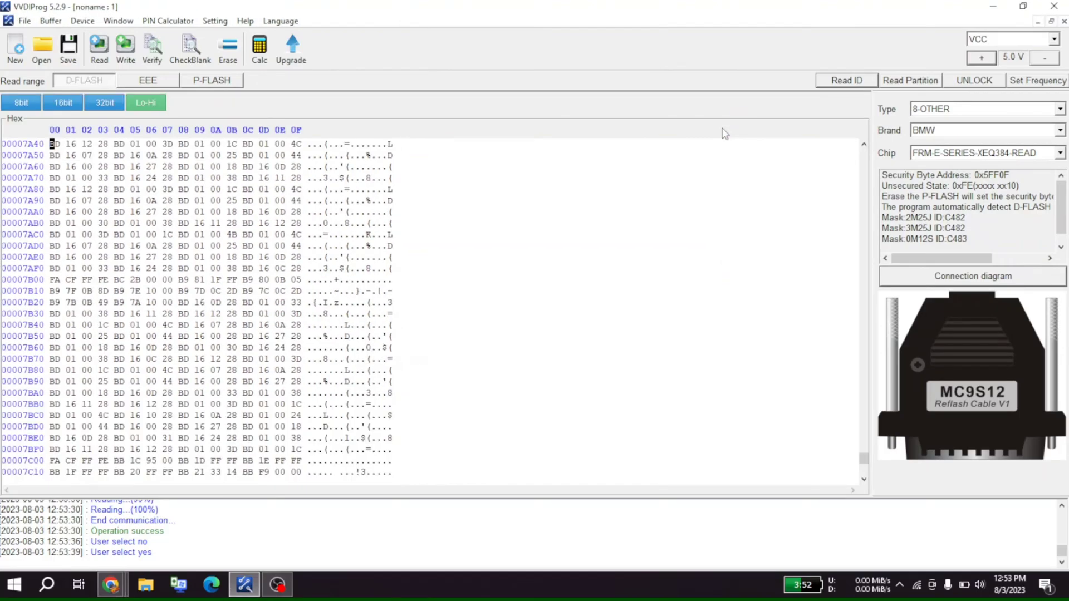
Verify the D-FLASH data against the chip using the manual partition of EEE 0 and DFlash 128
click(160, 56)
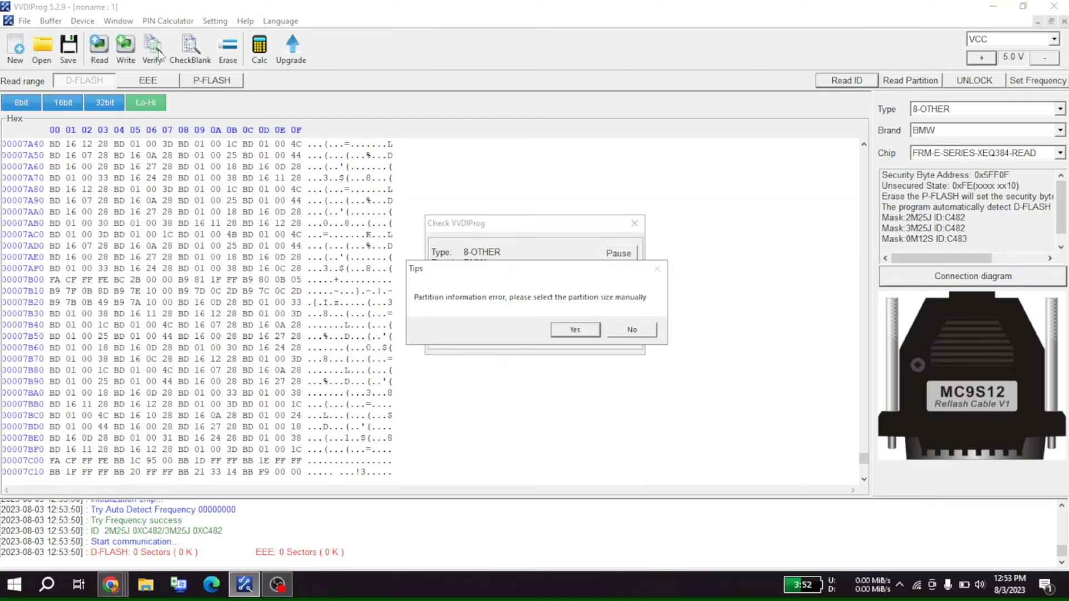
key(Return)
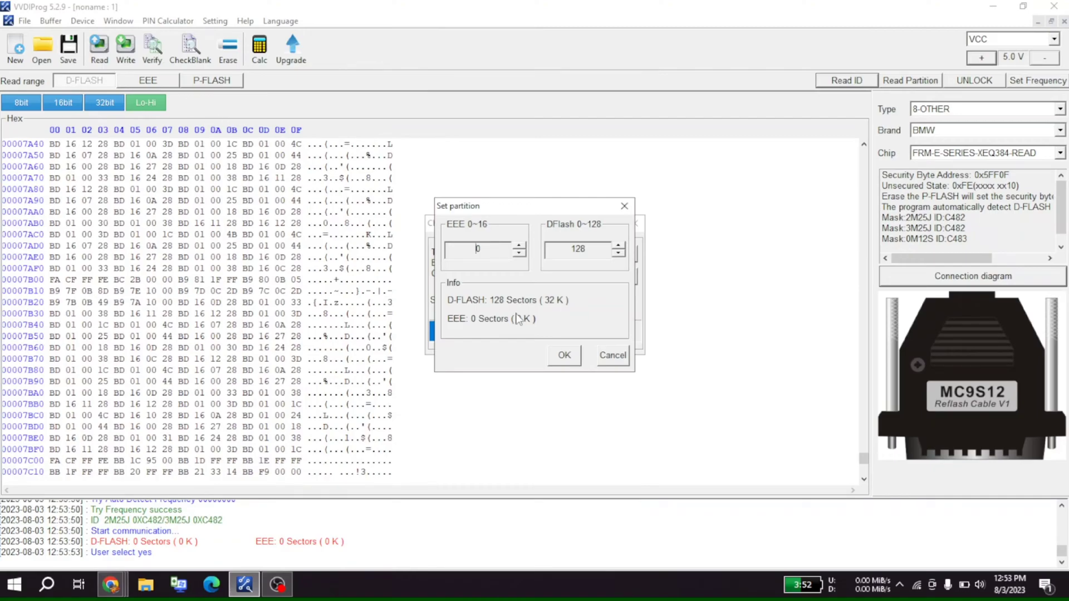
click(567, 353)
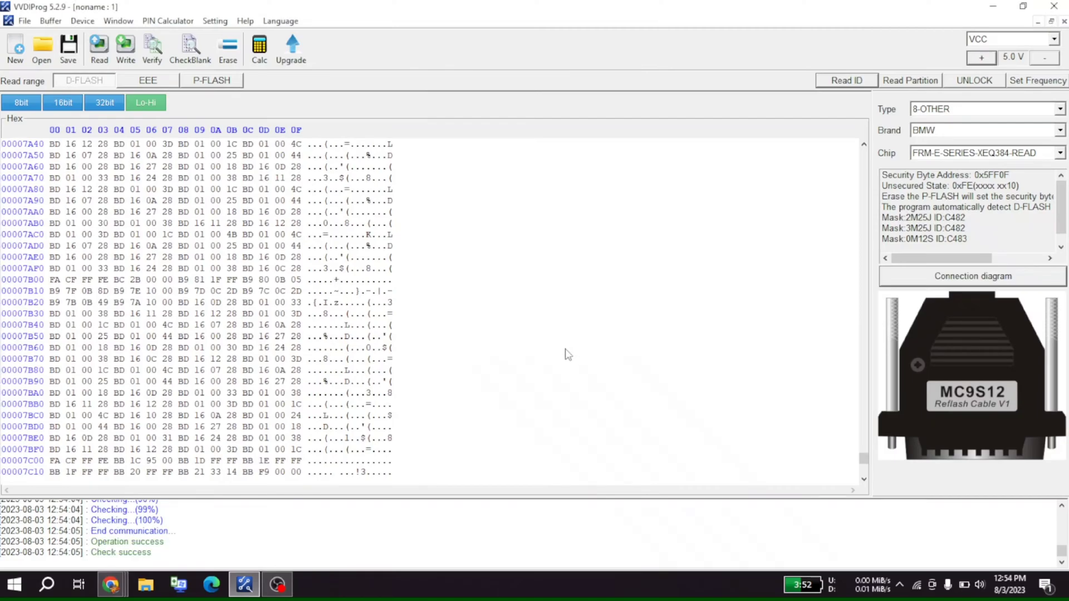
Start saving the dump in the EEPROM location, creating a "2011 BMW 328 FRM3" folder merged with the existing one, and open that folder
click(70, 49)
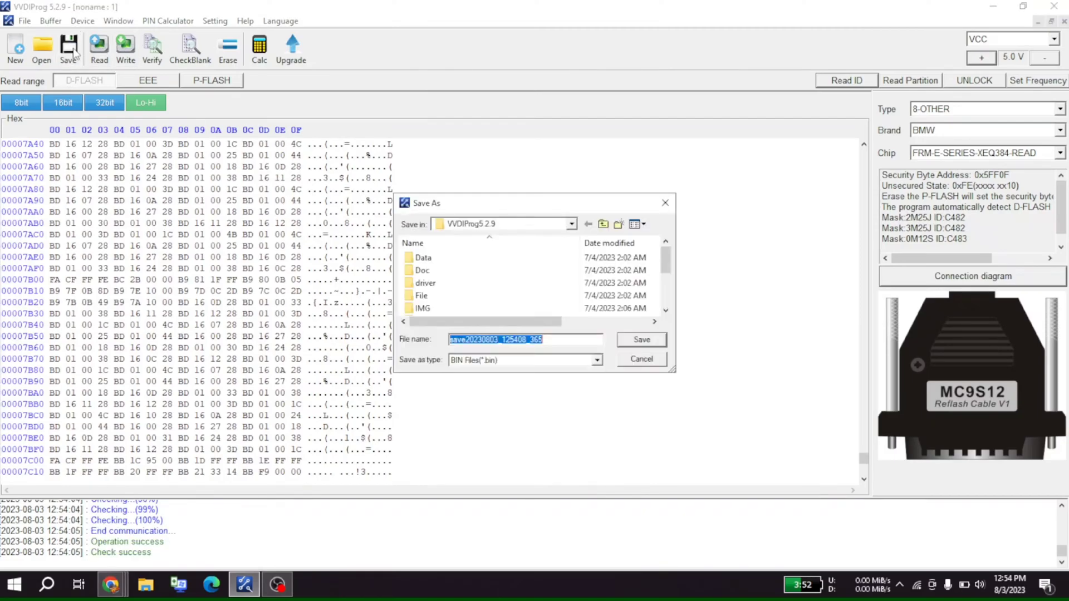
click(572, 225)
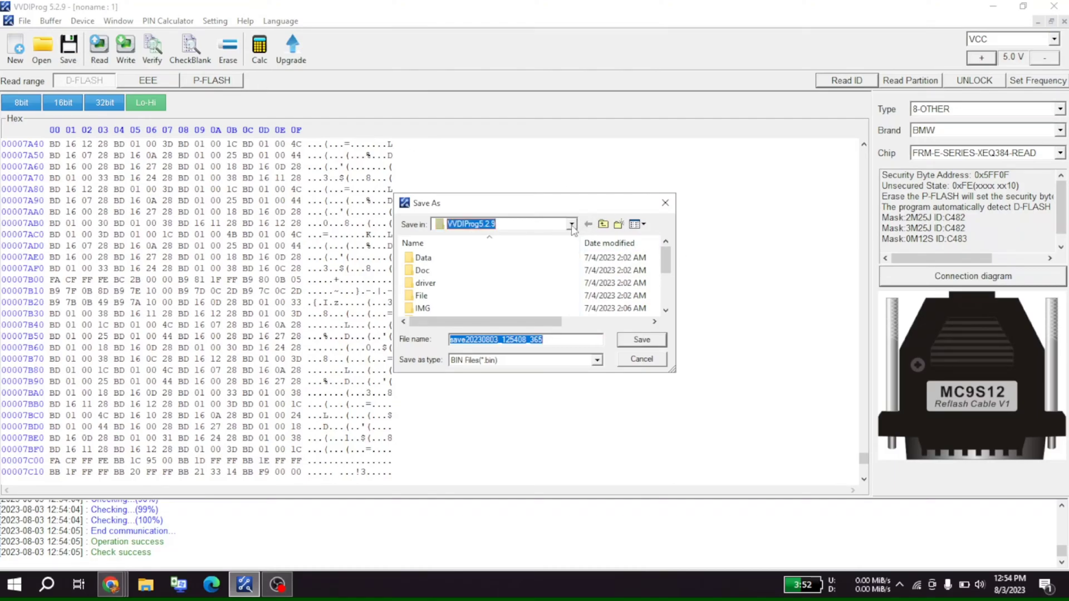
click(499, 365)
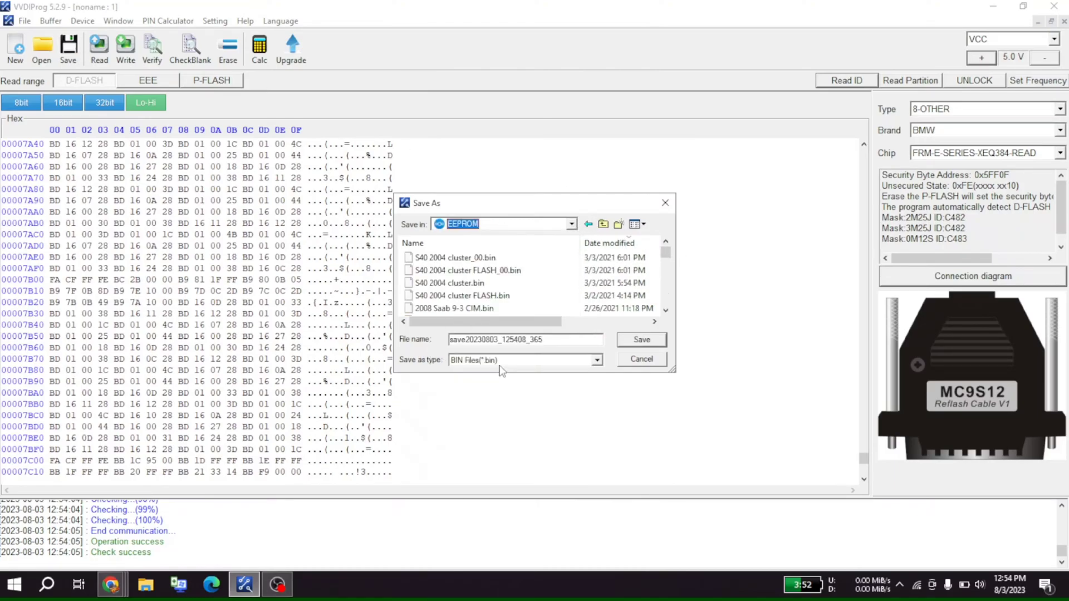
click(618, 224)
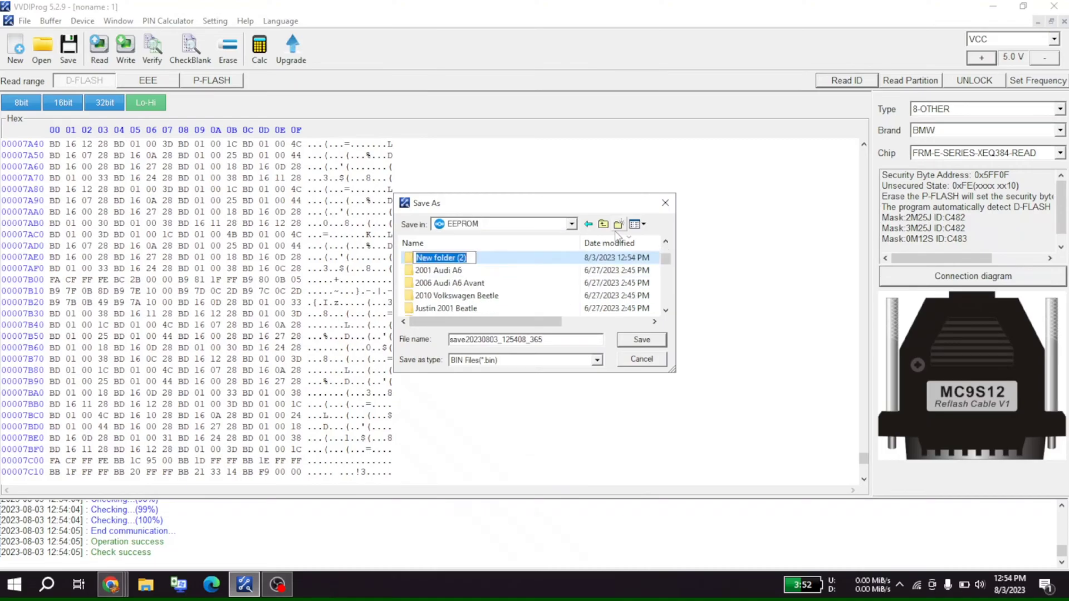
text(2011)
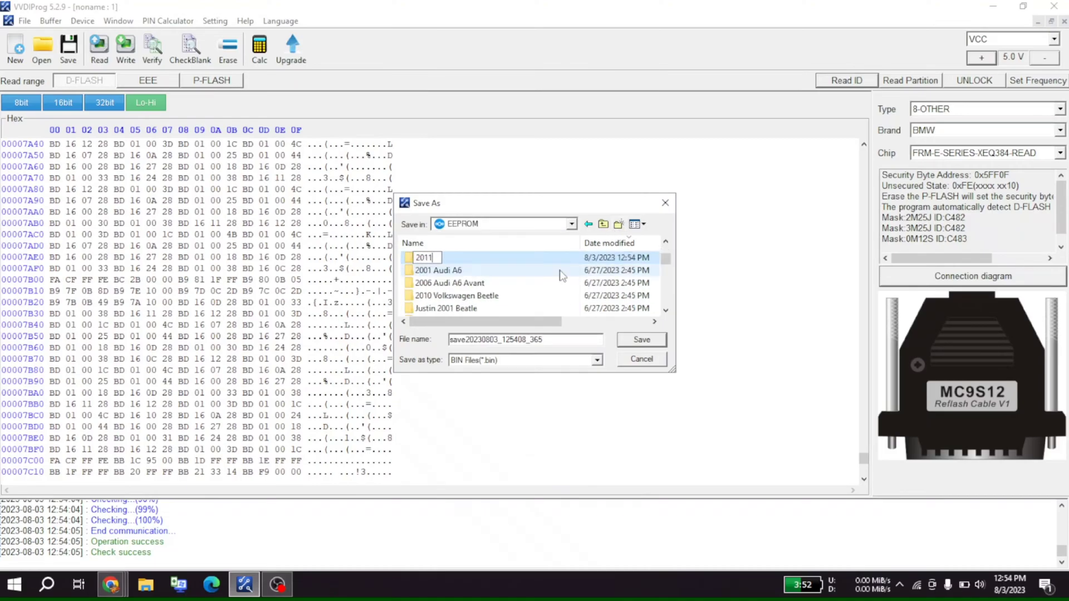
text( BMW 328 FRM3)
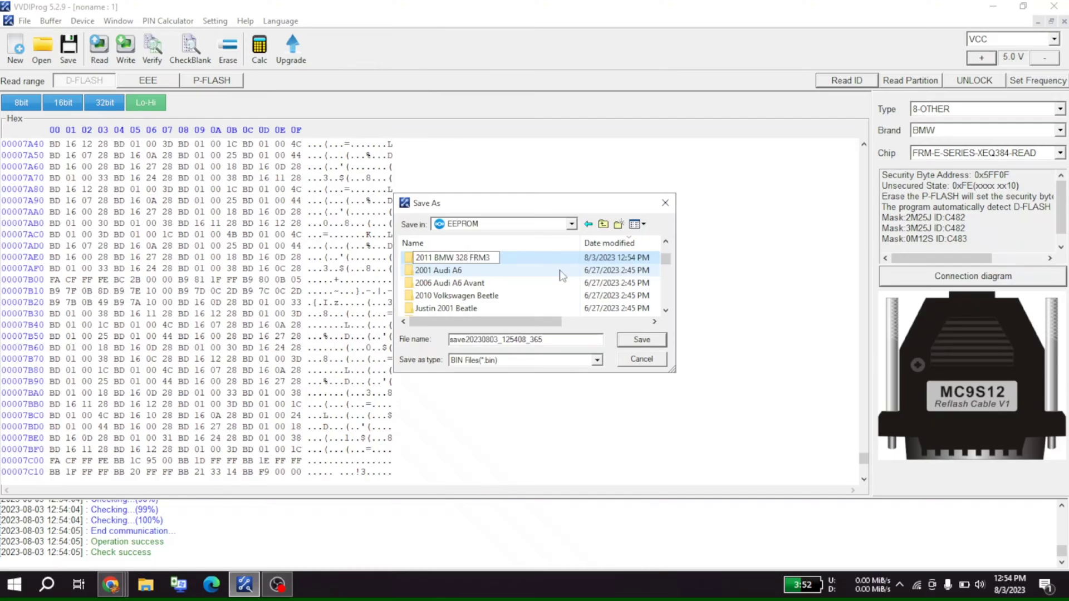
key(Return)
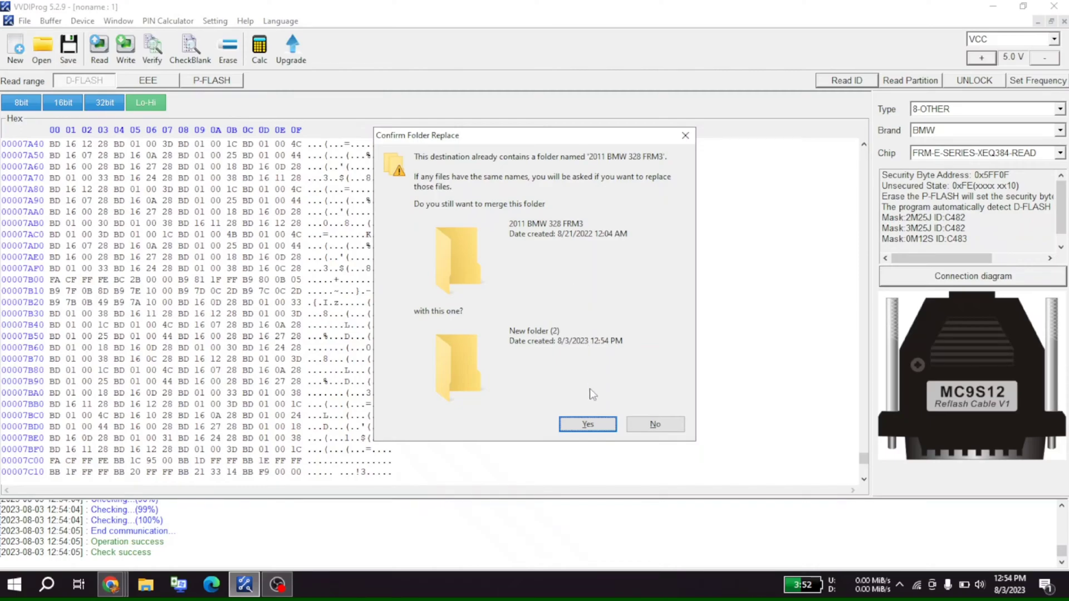
click(589, 422)
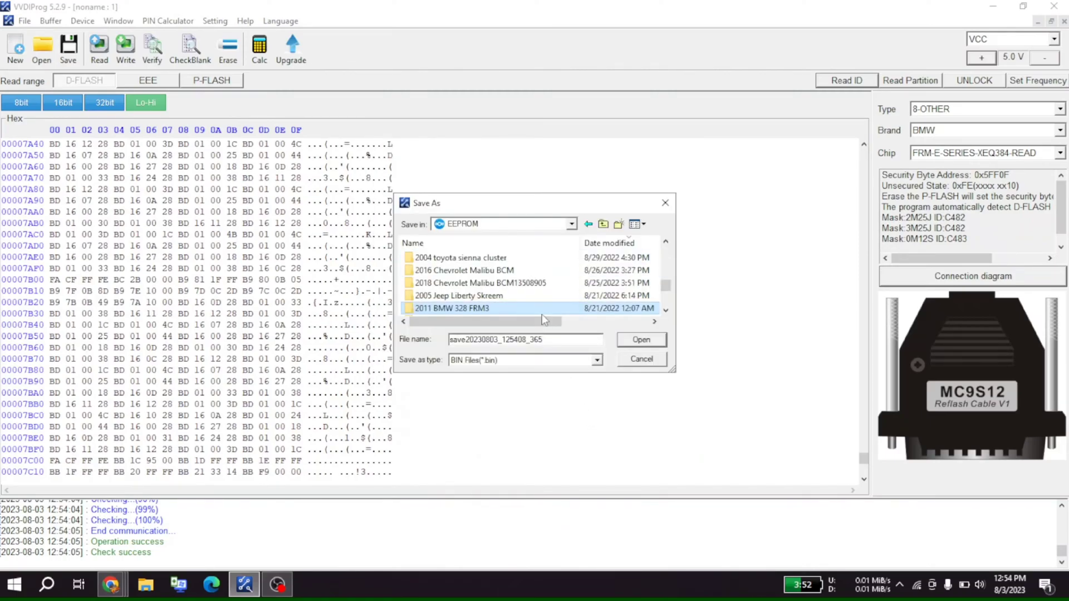
double_click(528, 306)
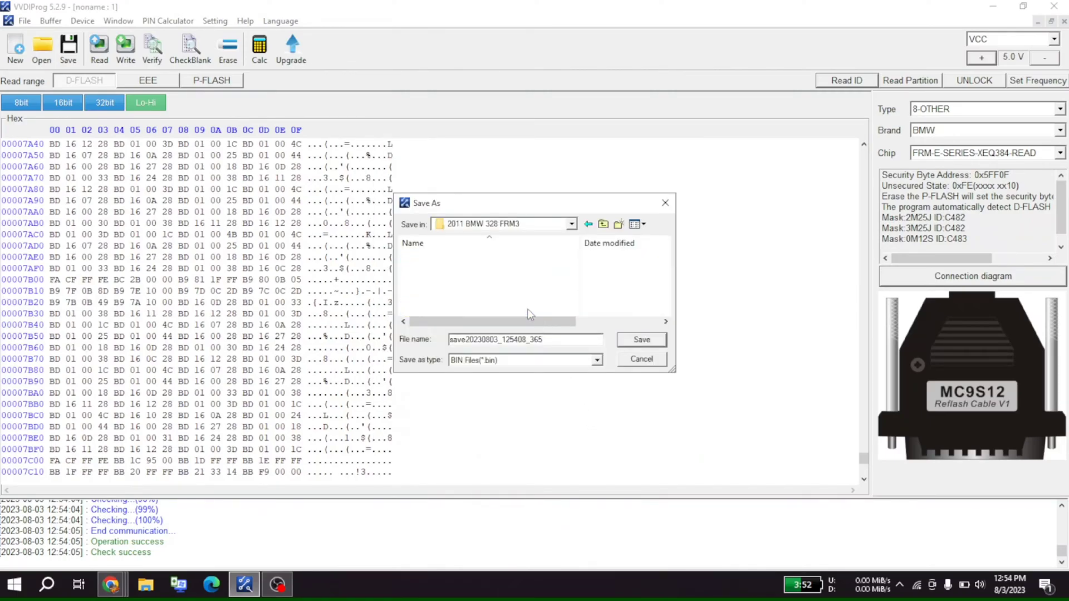
Create a subfolder with the default name inside 2011 BMW 328 FRM3 and save the dump there as "D-Flash Original" in BIN format
double_click(540, 338)
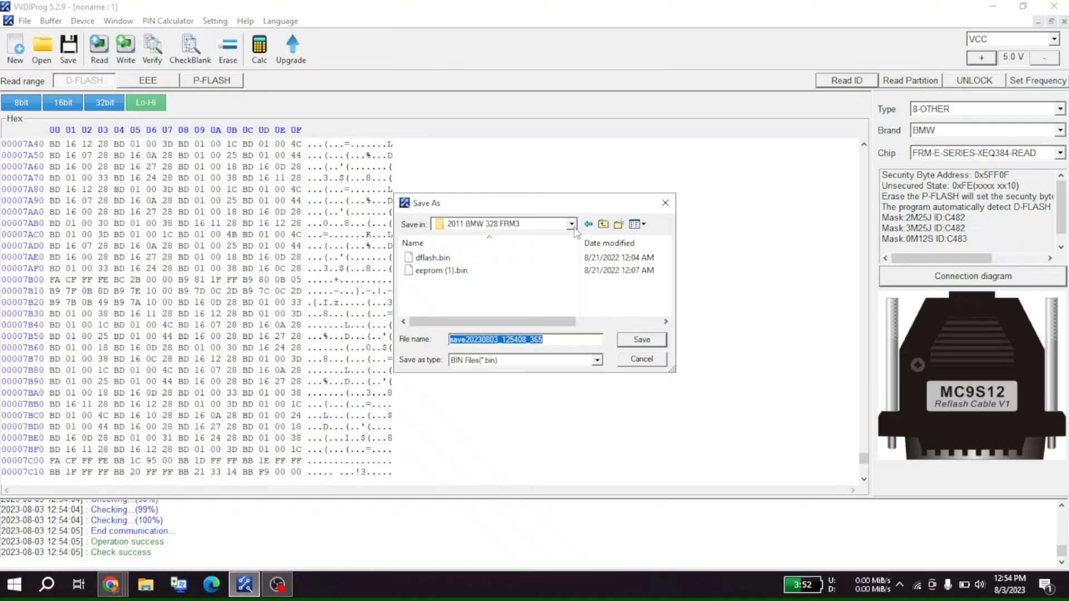
click(618, 225)
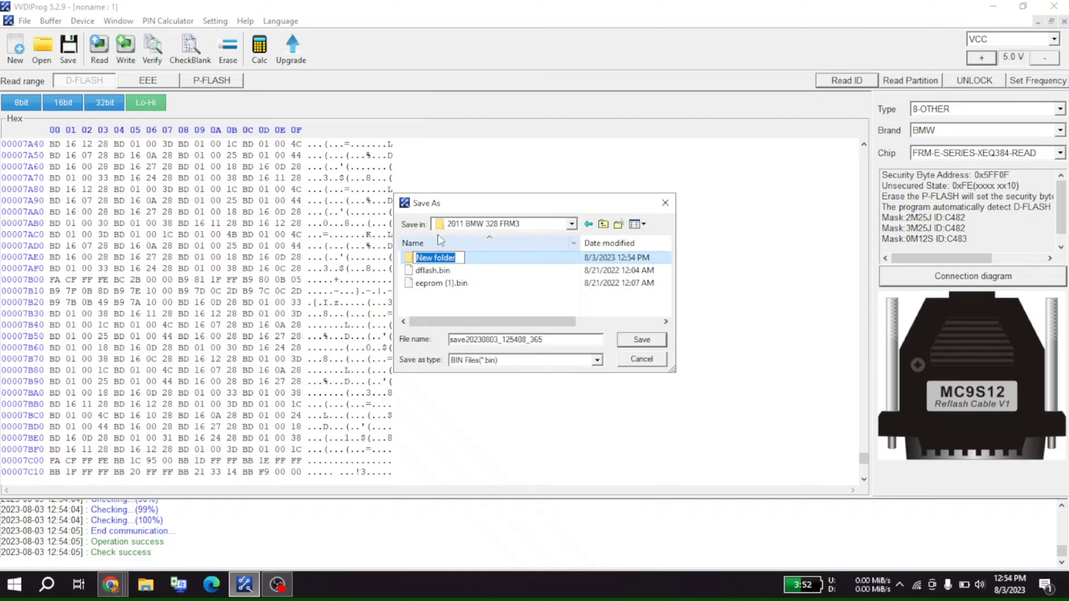
click(480, 259)
double_click(482, 264)
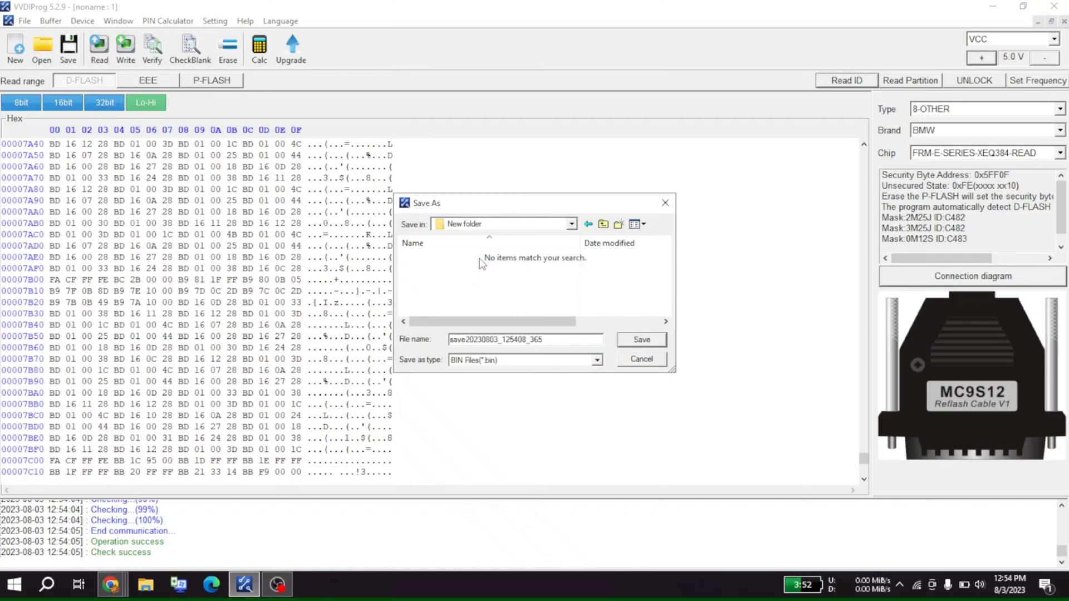
double_click(559, 338)
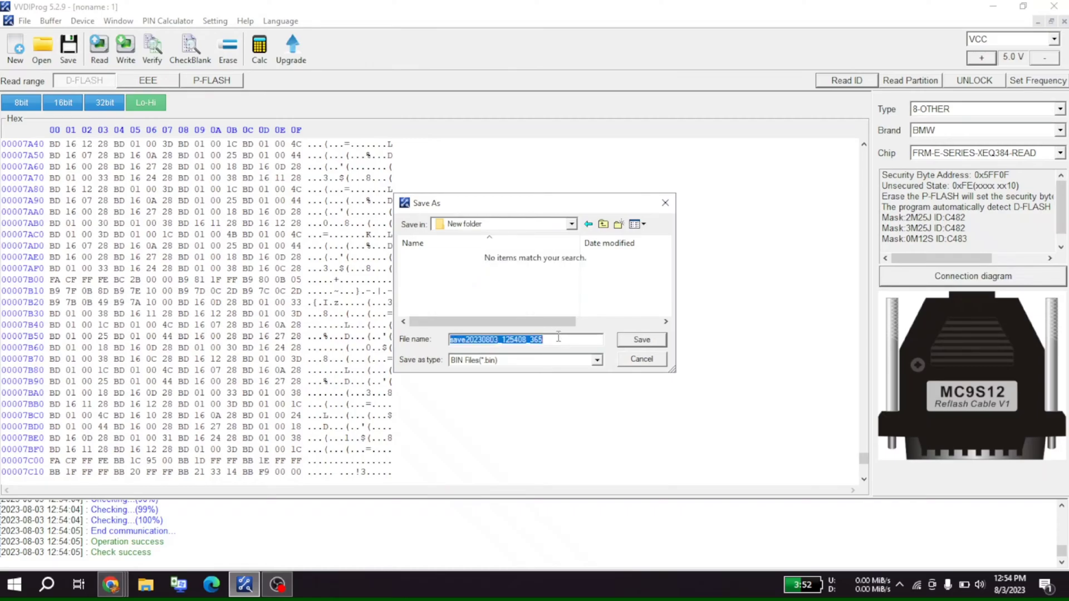
text(D-Flash O)
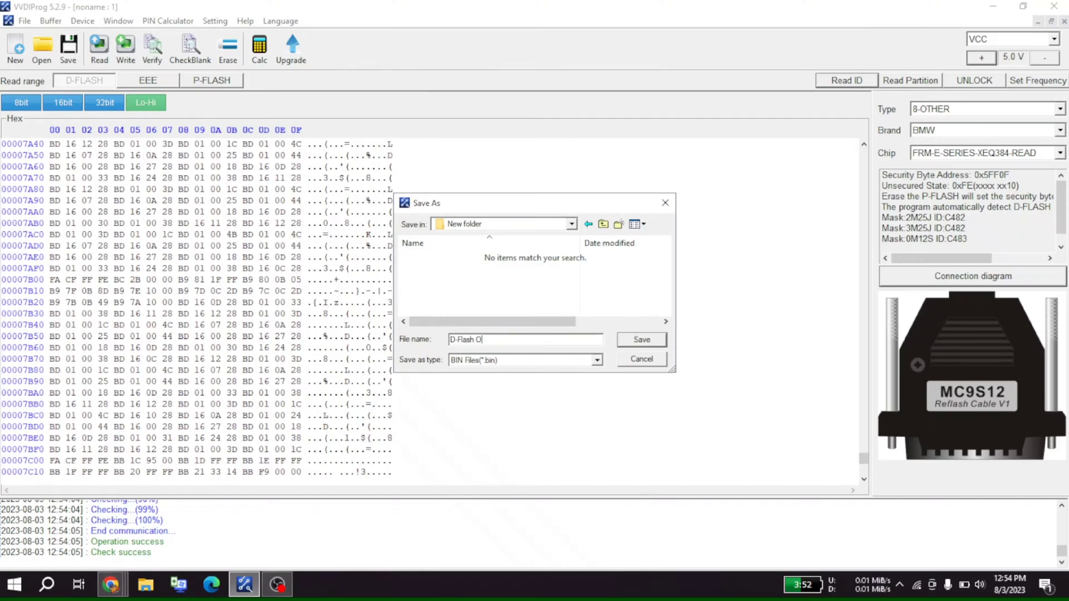
text(riginal)
key(Return)
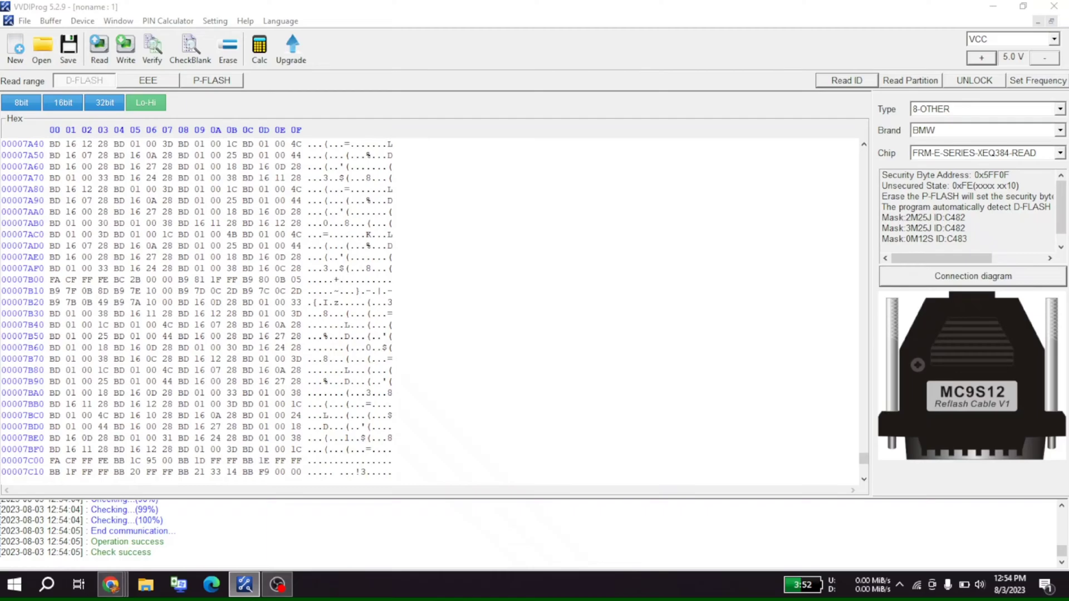
Switch the read range to EEE and read it with the manual partition of EEE 0 and DFlash 128
click(155, 85)
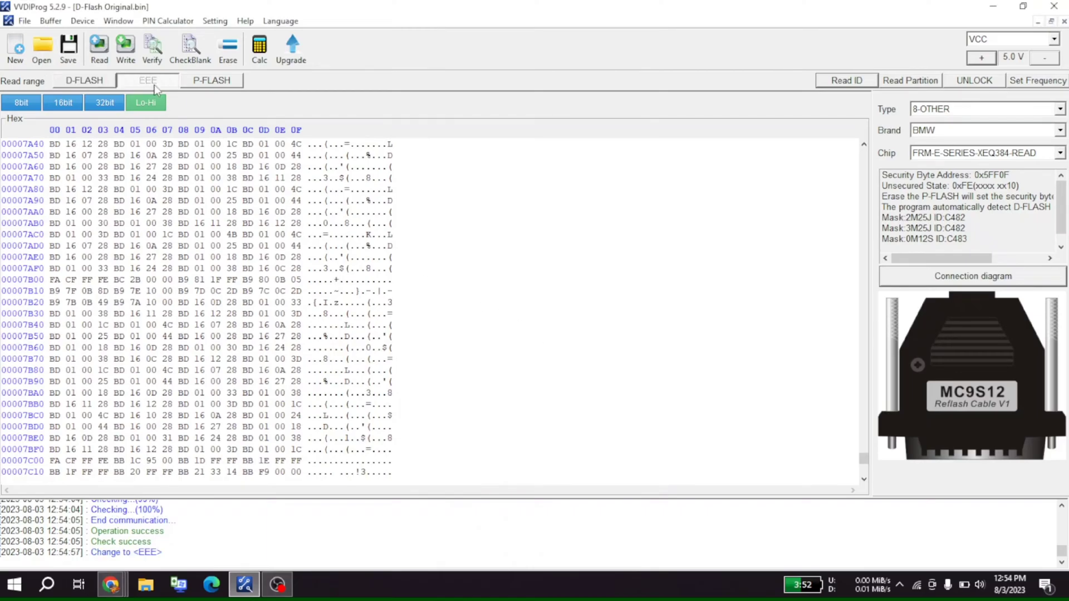
click(97, 52)
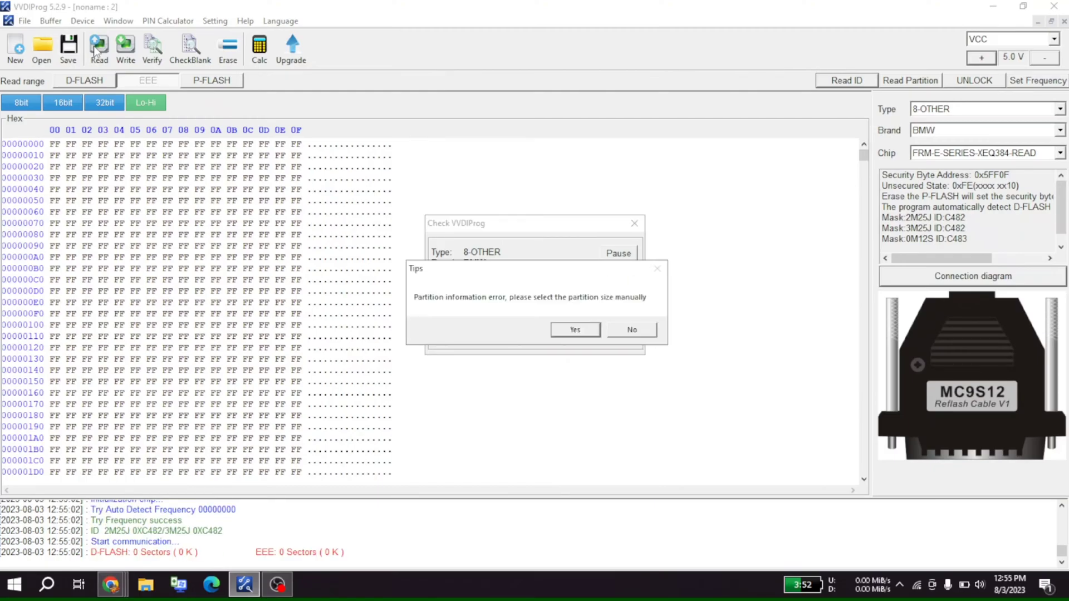
key(Return)
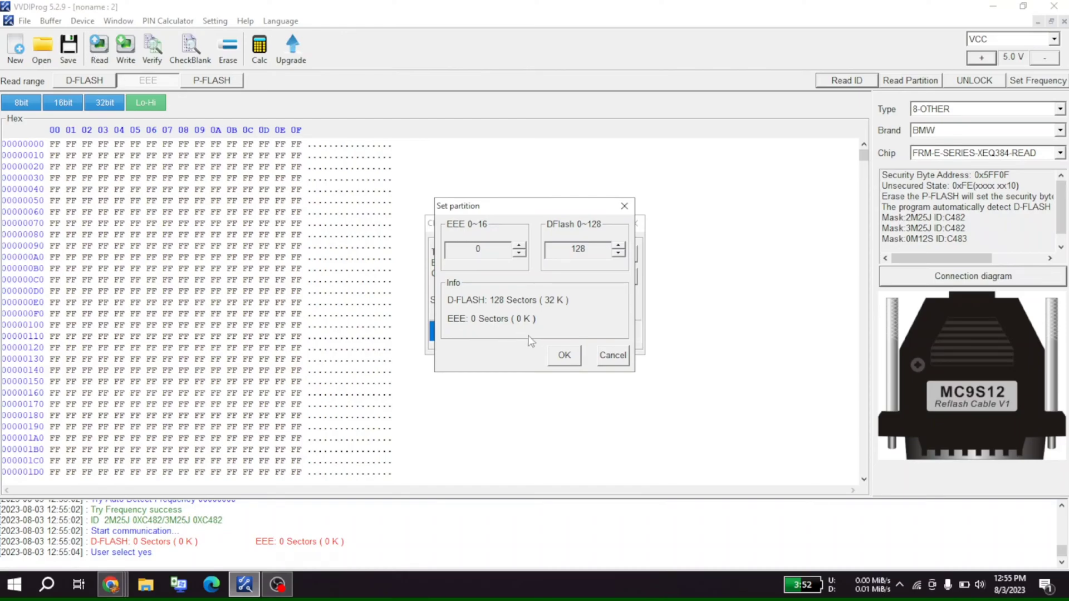
click(562, 356)
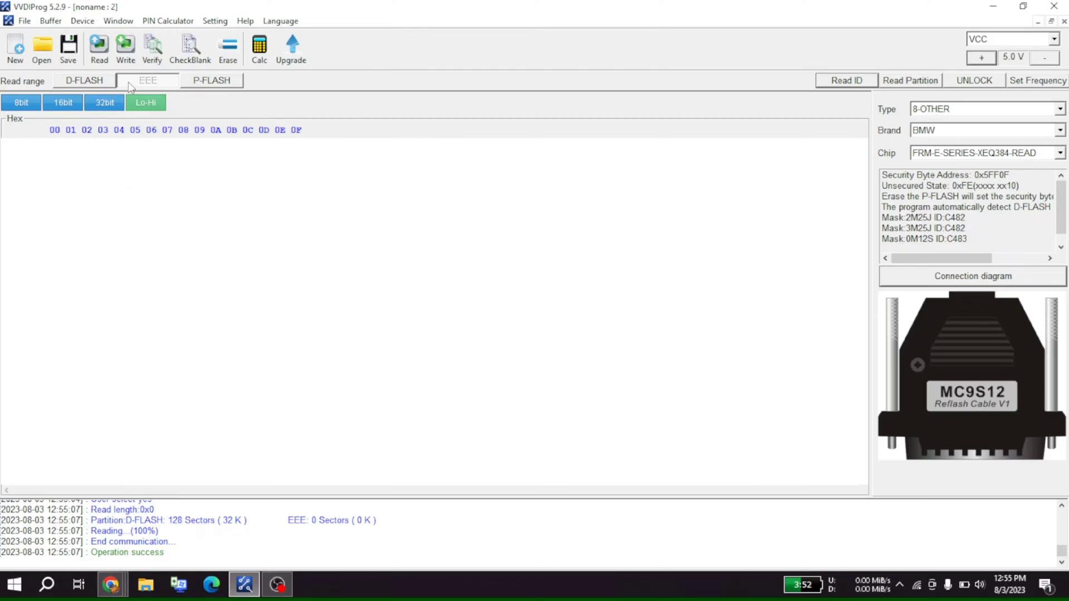
Repeat the read of the EEE range from the chip
click(102, 61)
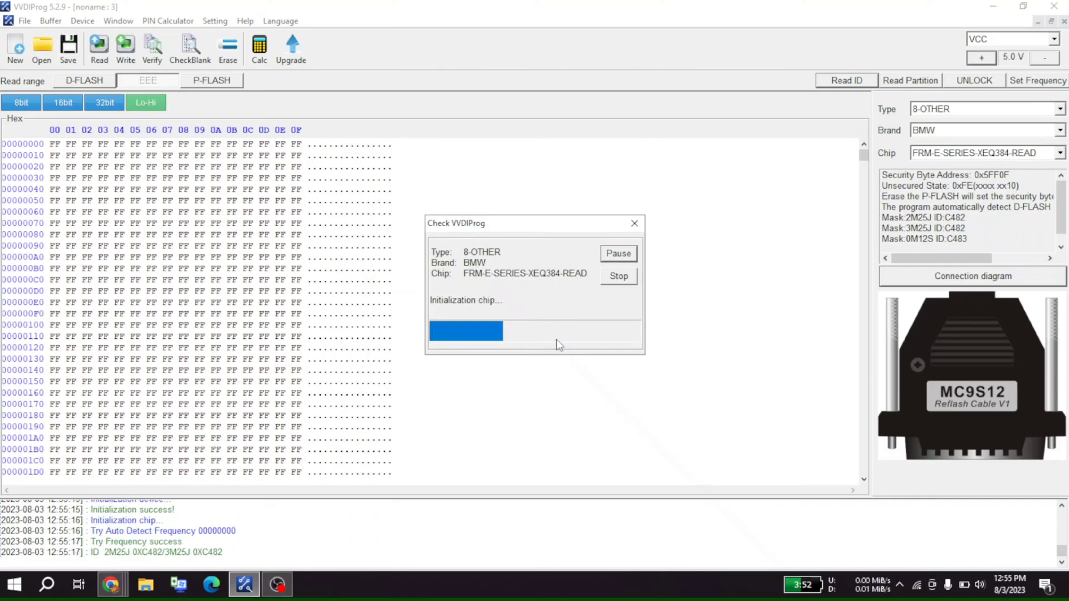
click(575, 330)
click(564, 355)
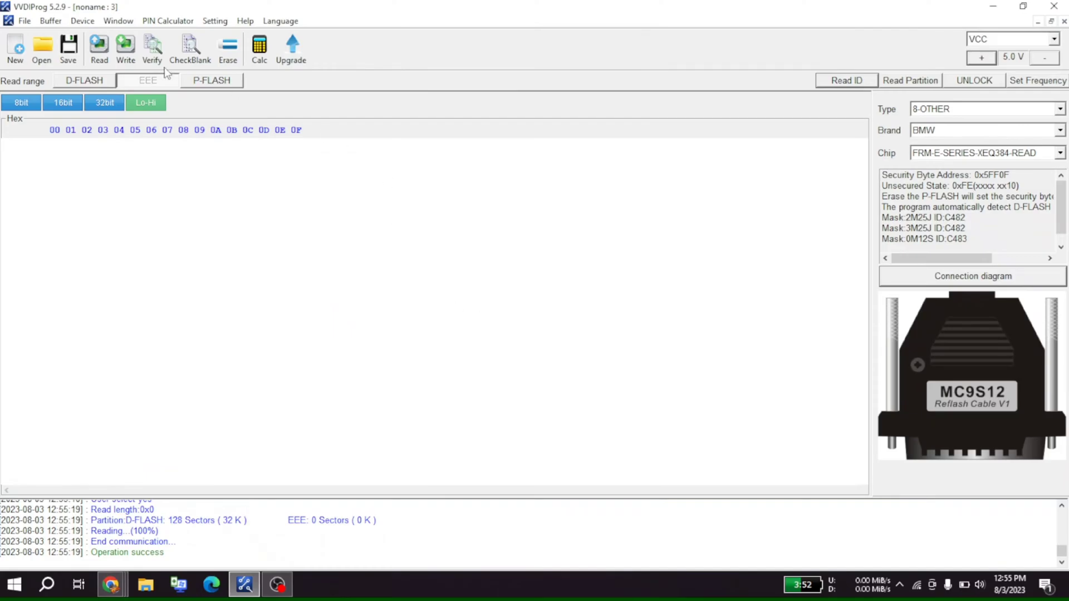
Switch the read range to P-FLASH, read it from the chip and verify the data against the chip
click(193, 86)
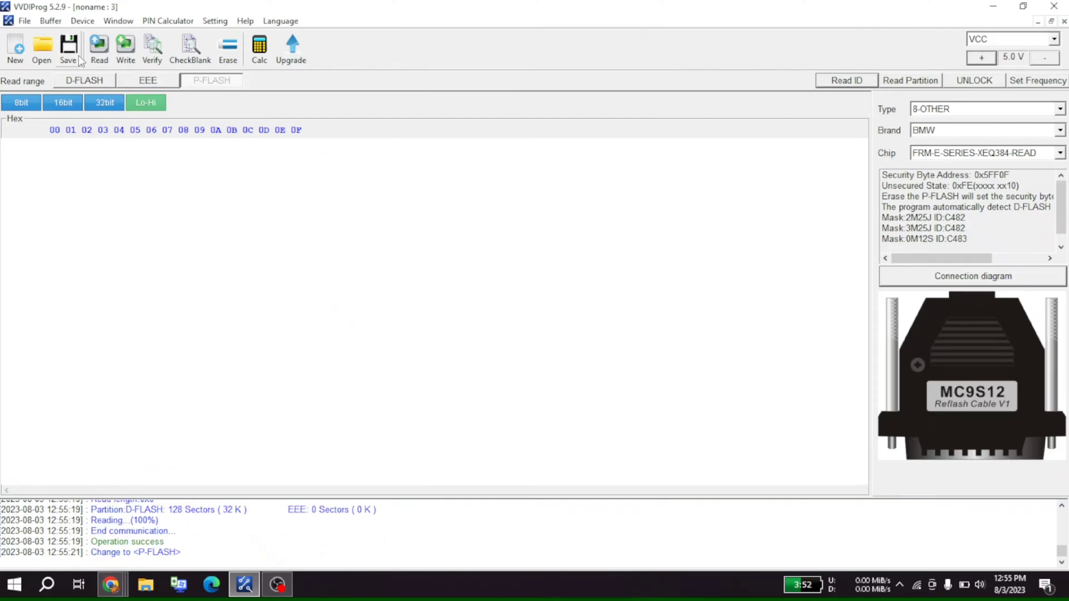
click(98, 56)
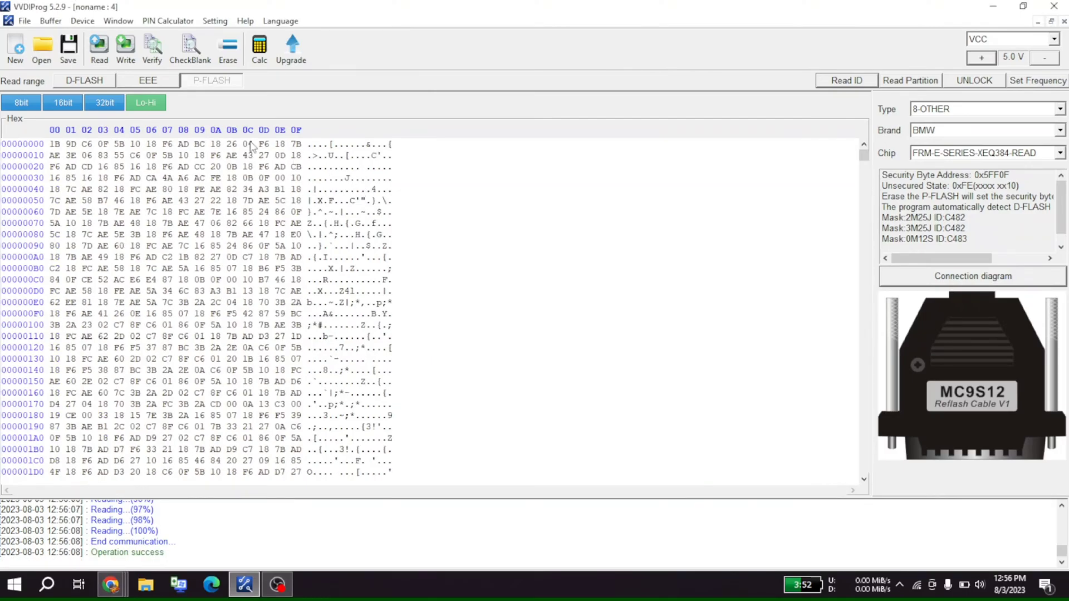
click(157, 61)
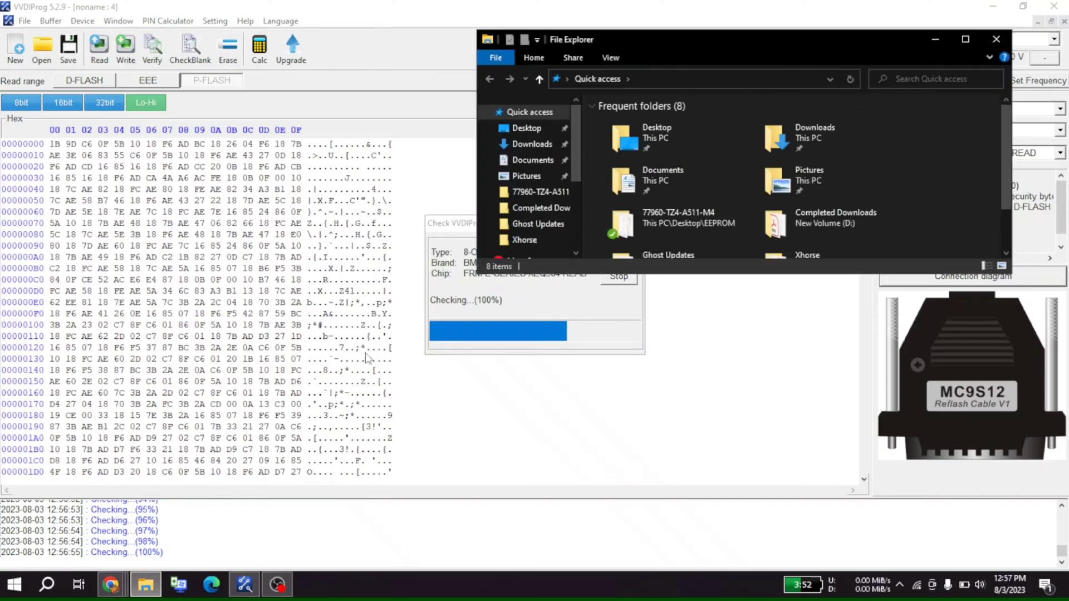
In File Explorer, go to the EEPROM location and open the dflash_to_eeprom-1.1-win32 folder inside FRM Repair
click(566, 79)
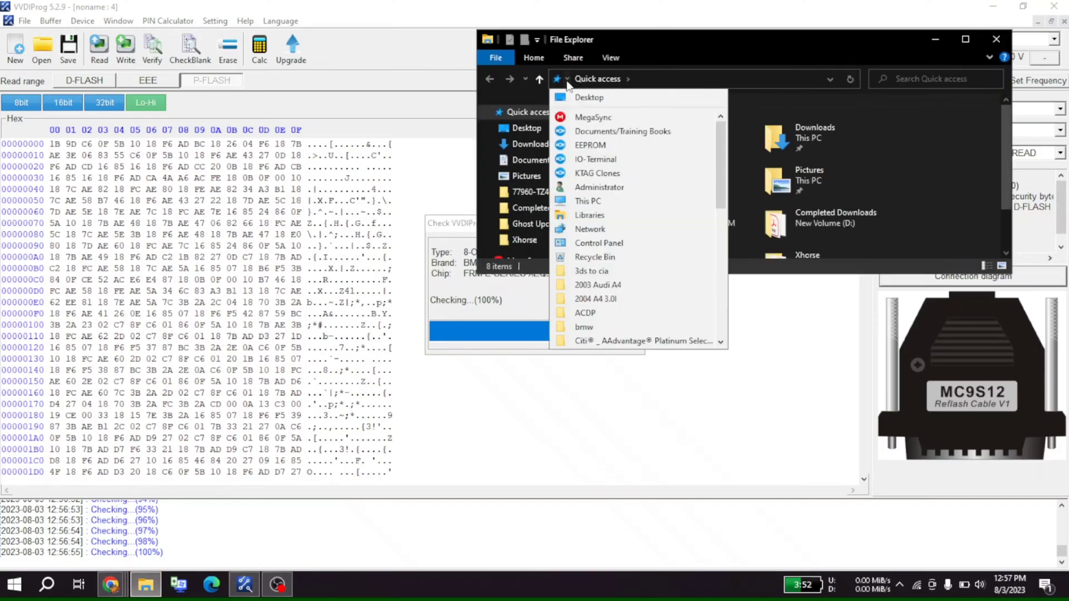
click(590, 145)
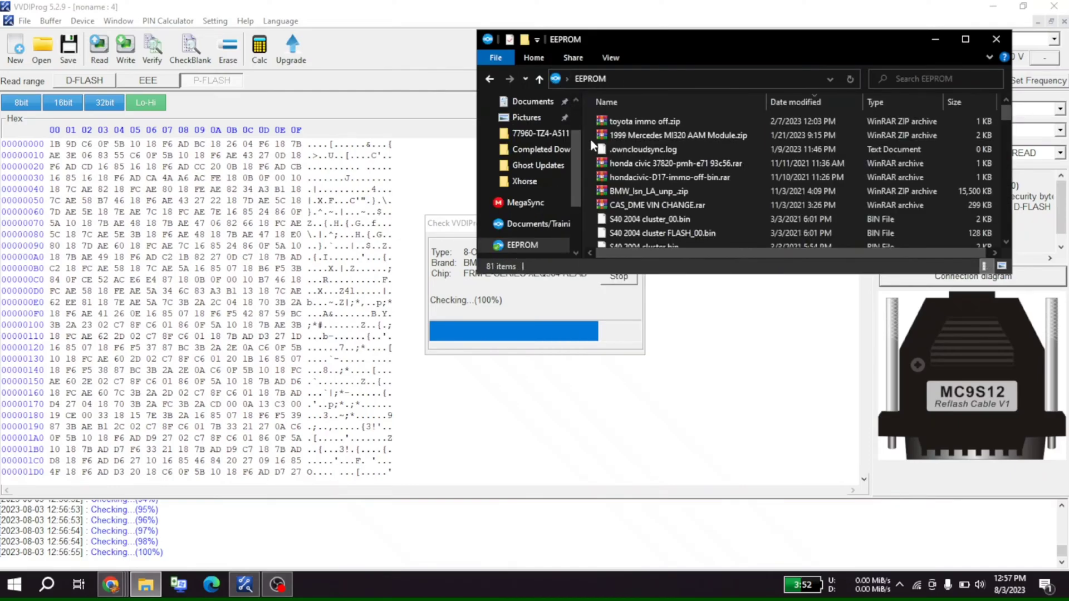
click(657, 177)
key(f)
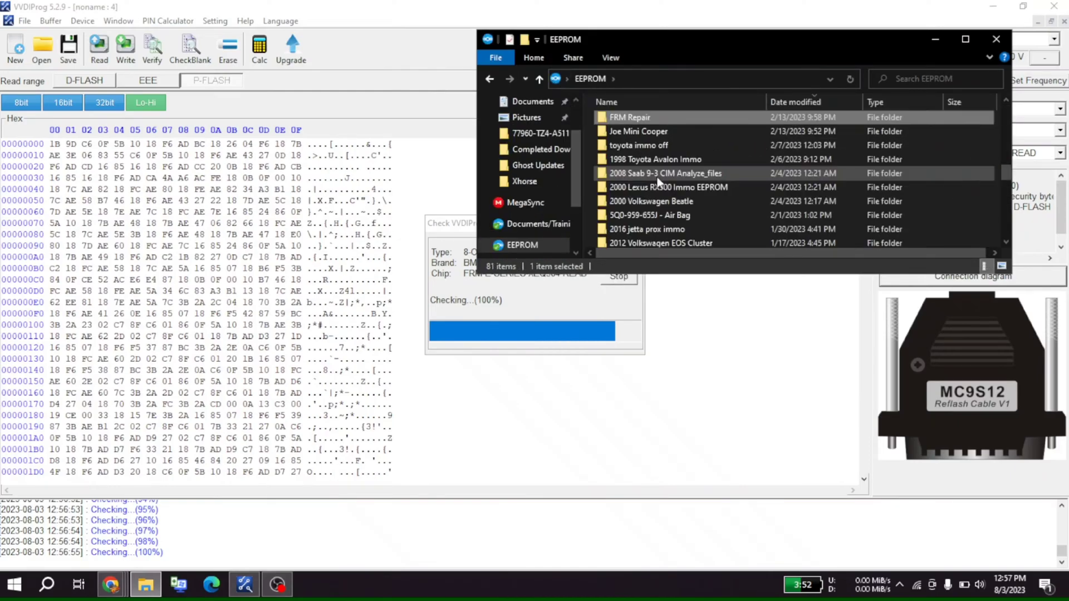
key(Return)
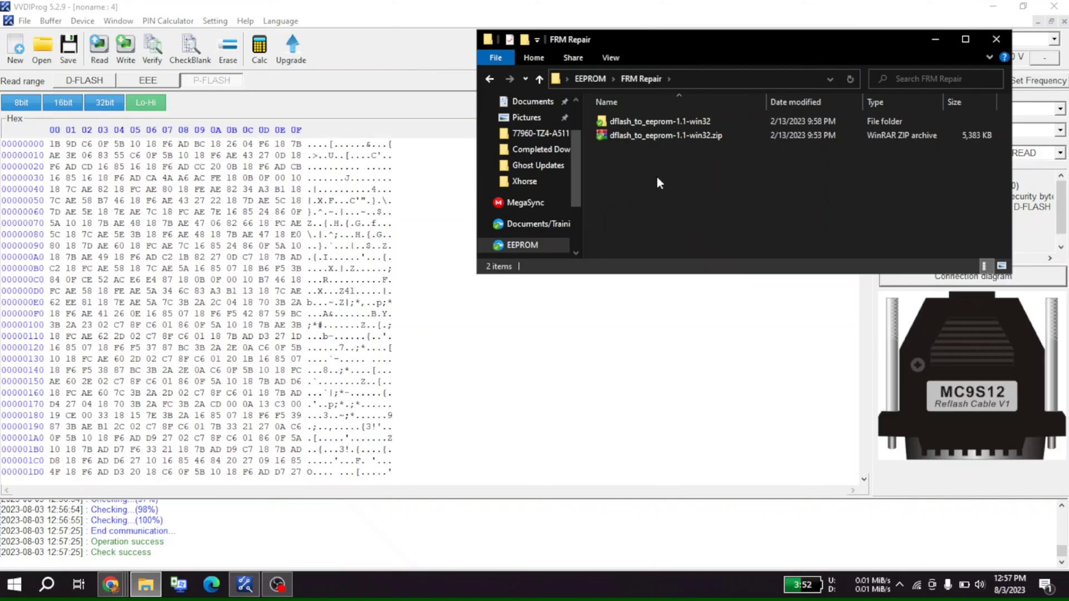
double_click(652, 121)
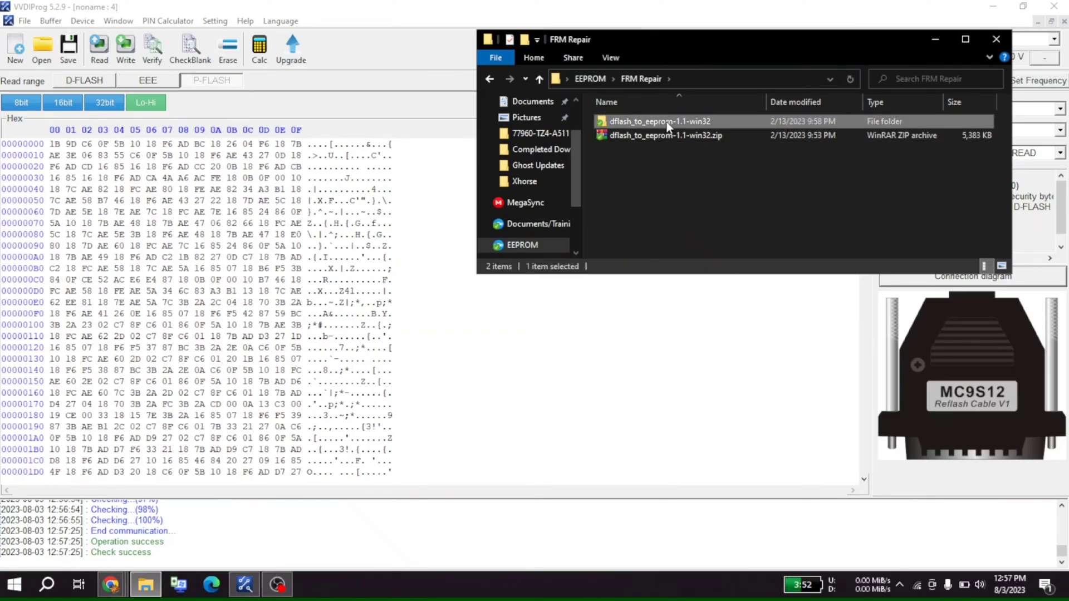
Return to VVDIProg and save the P-FLASH dump as "P-Flash Original.bin" in New folder beside the D-Flash dump
click(402, 74)
click(72, 62)
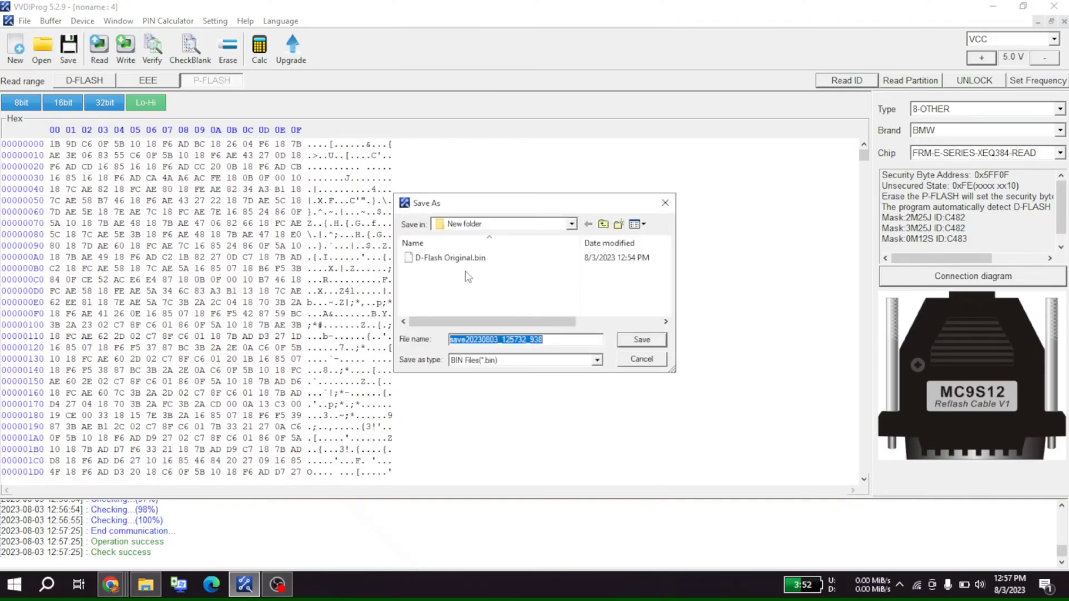
click(427, 261)
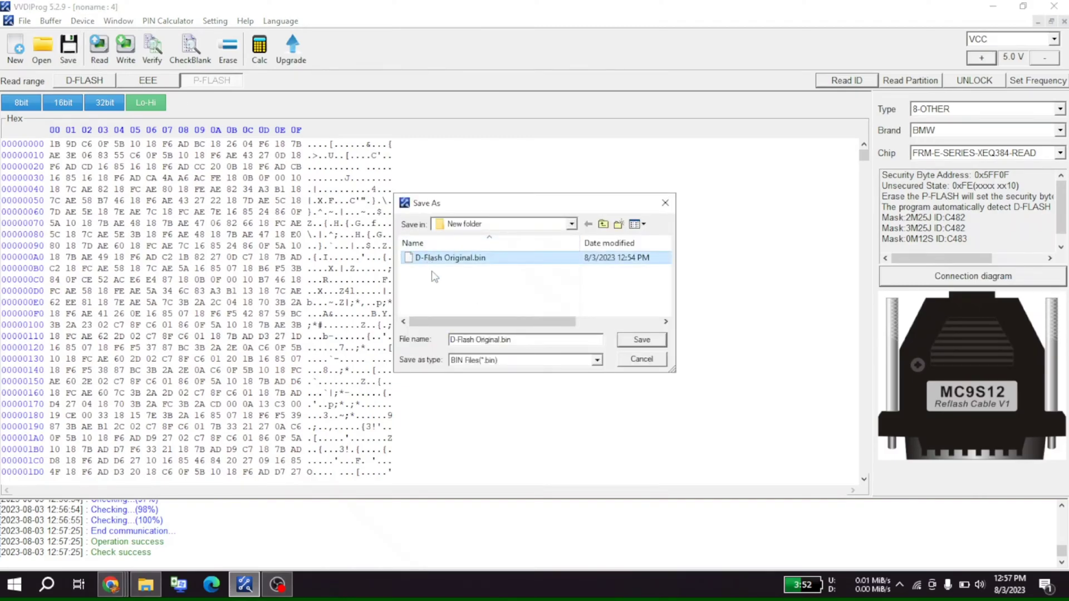
click(458, 342)
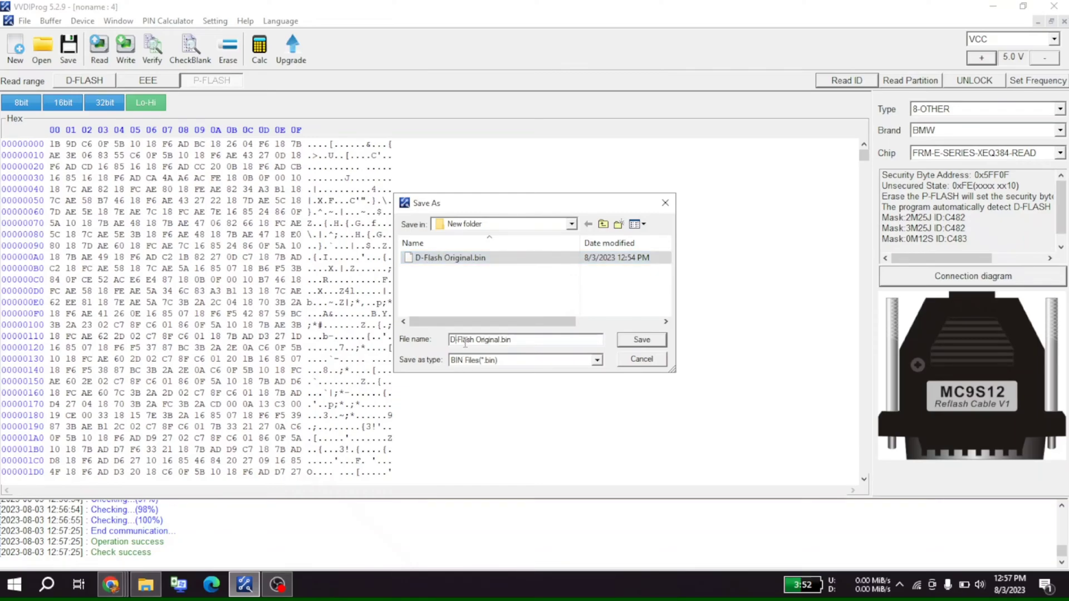
text(P)
key(Return)
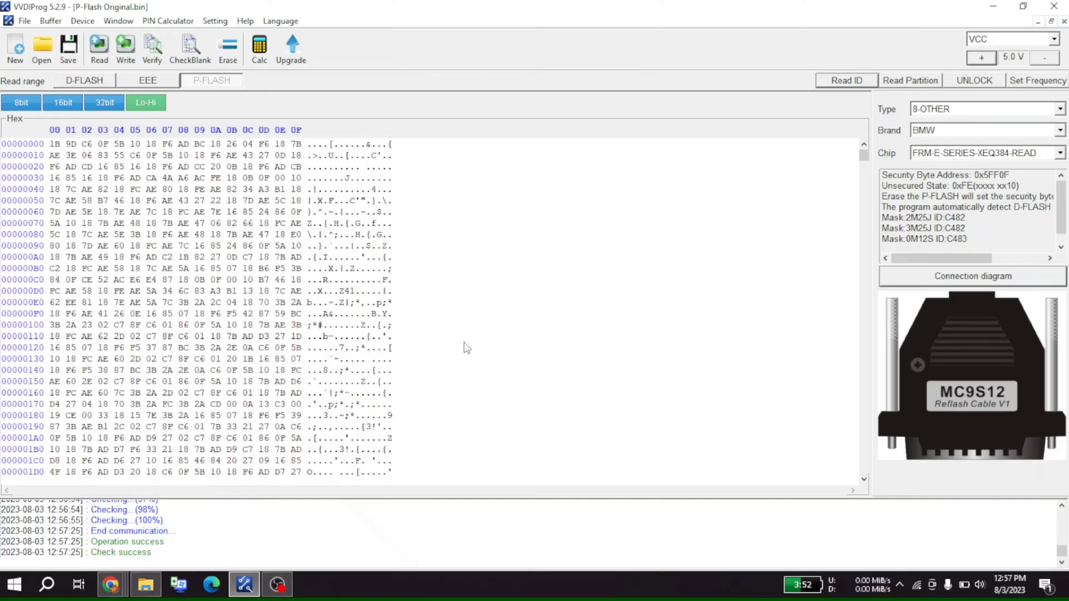
Launch dflash_to_eee.exe from File Explorer and load D-Flash Original.bin from New folder inside EEPROM's 2011 BMW 328 FRM3 folder
click(145, 585)
double_click(657, 122)
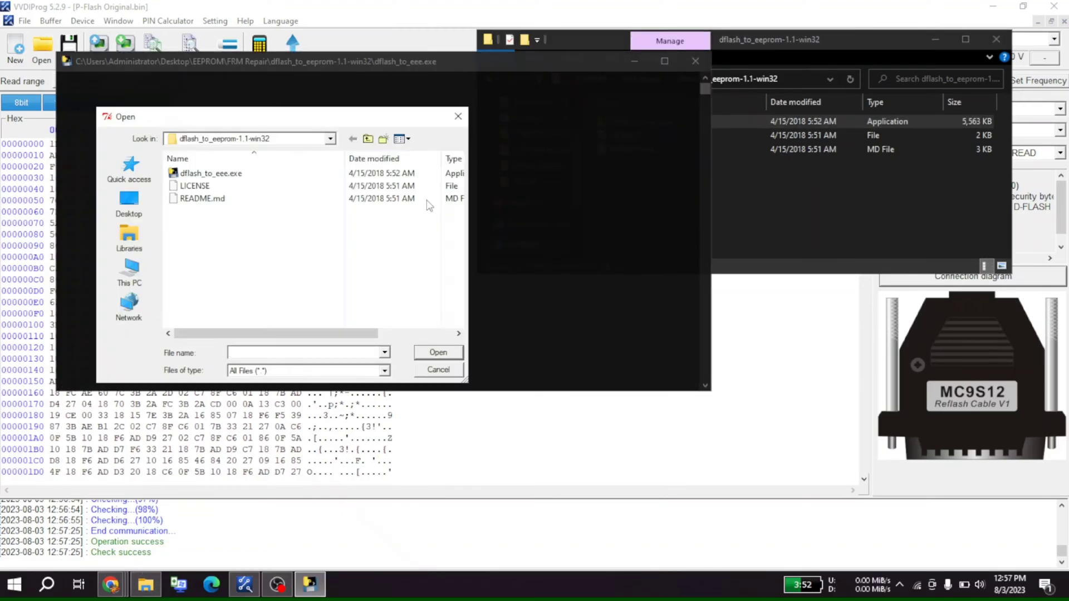
click(368, 140)
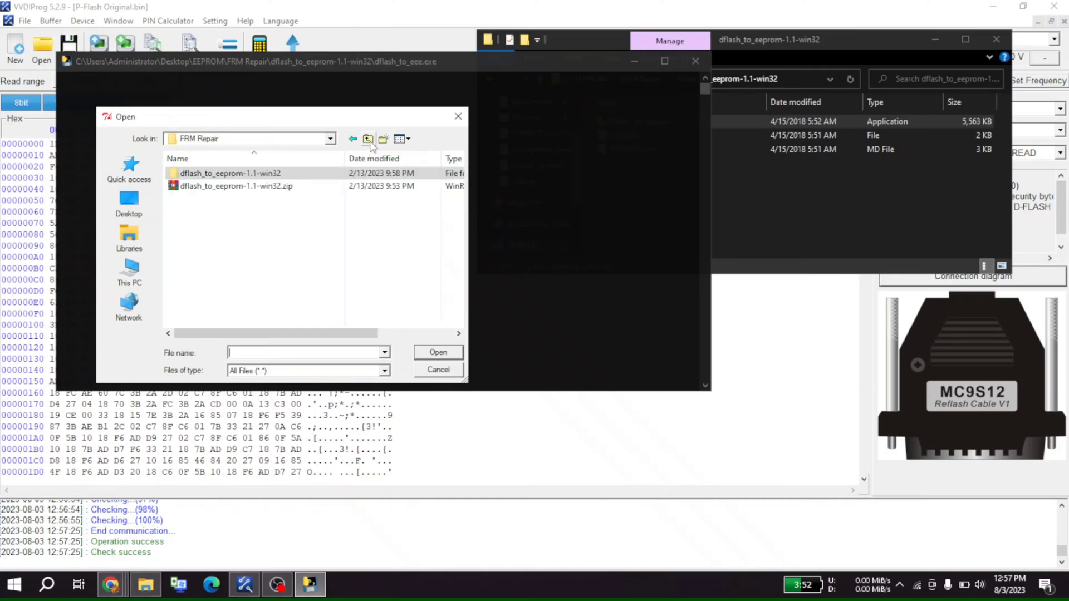
click(368, 139)
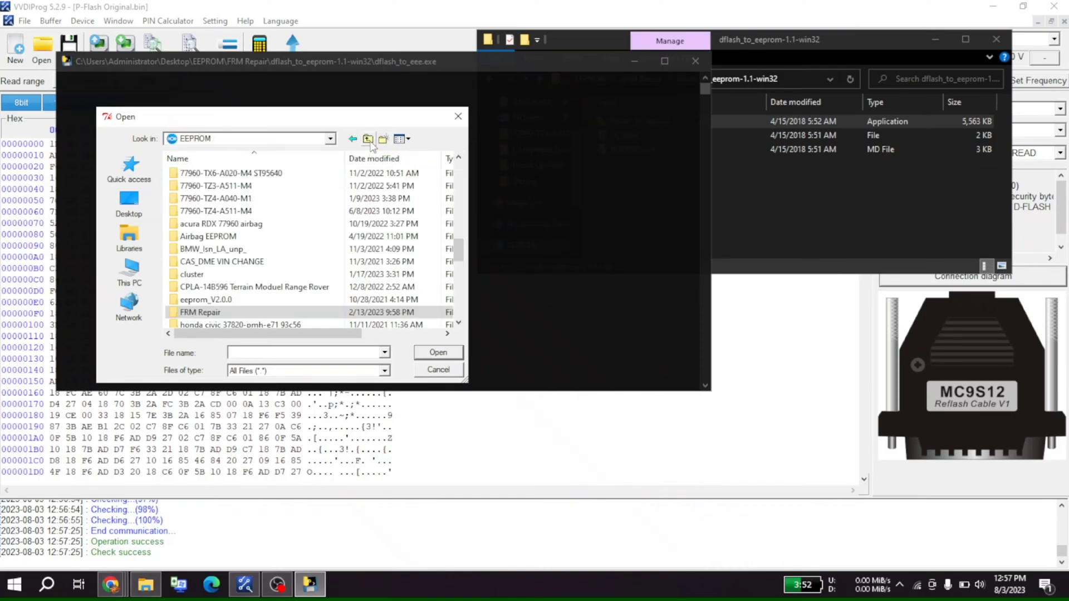
click(294, 301)
text(2011)
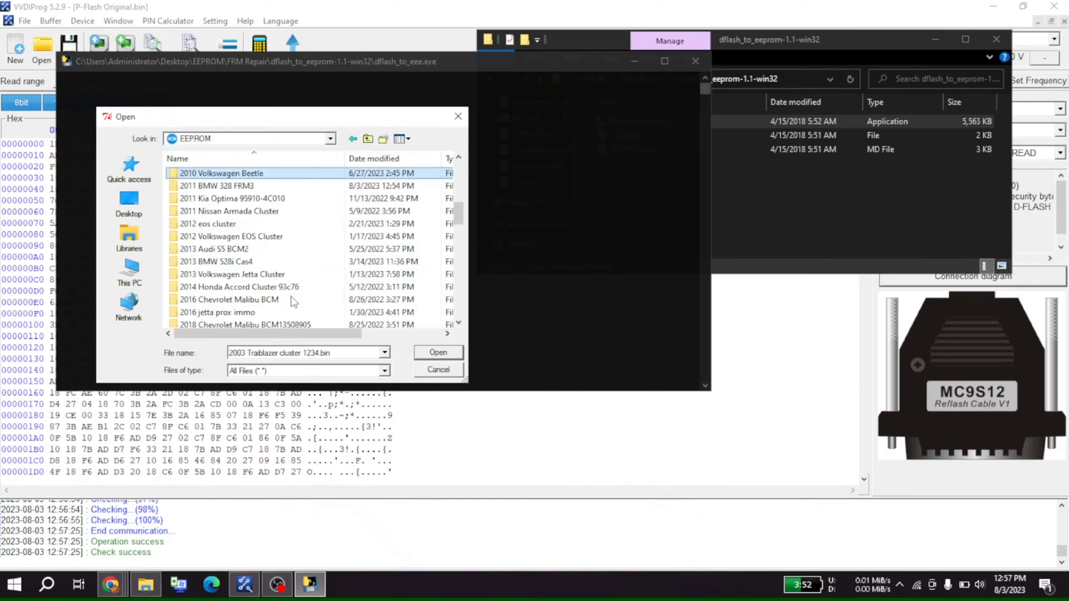
double_click(270, 184)
double_click(263, 176)
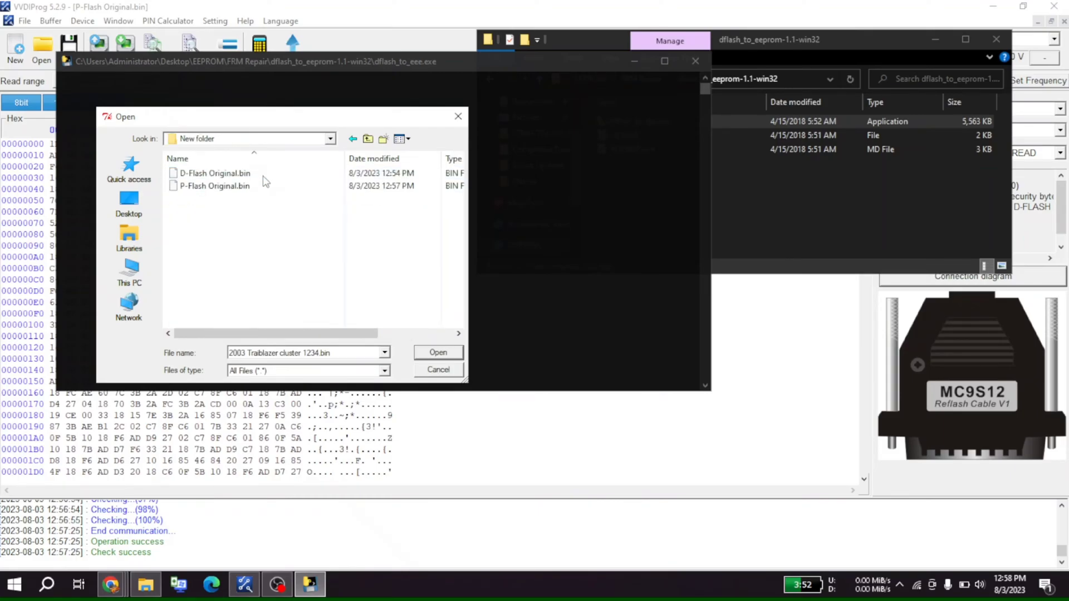
double_click(254, 176)
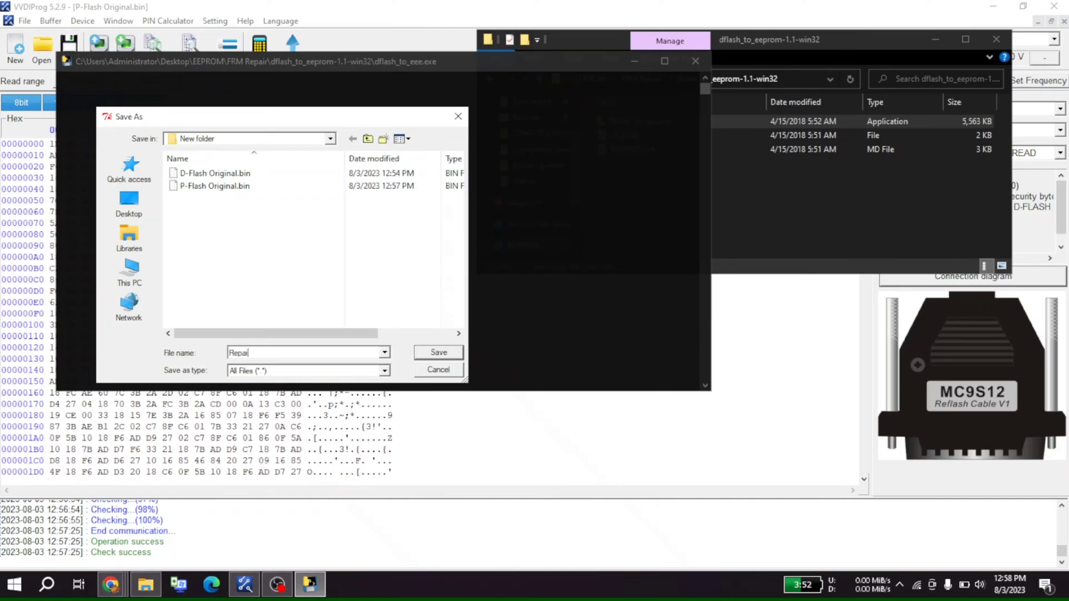
Save the converted EEE image as "Repair" in New folder and dismiss the conversion notices
click(423, 356)
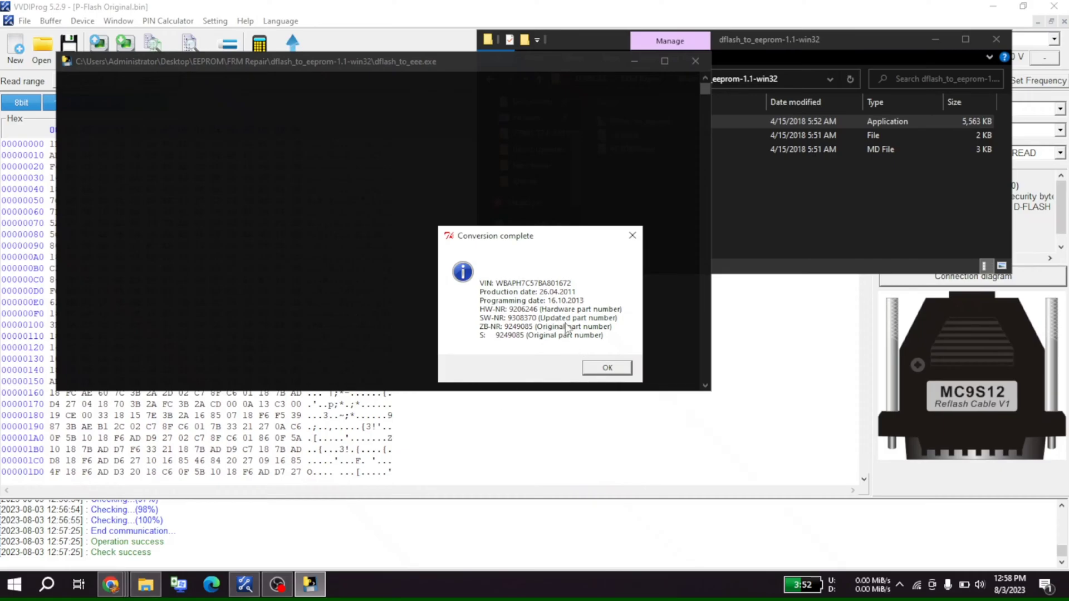
click(589, 367)
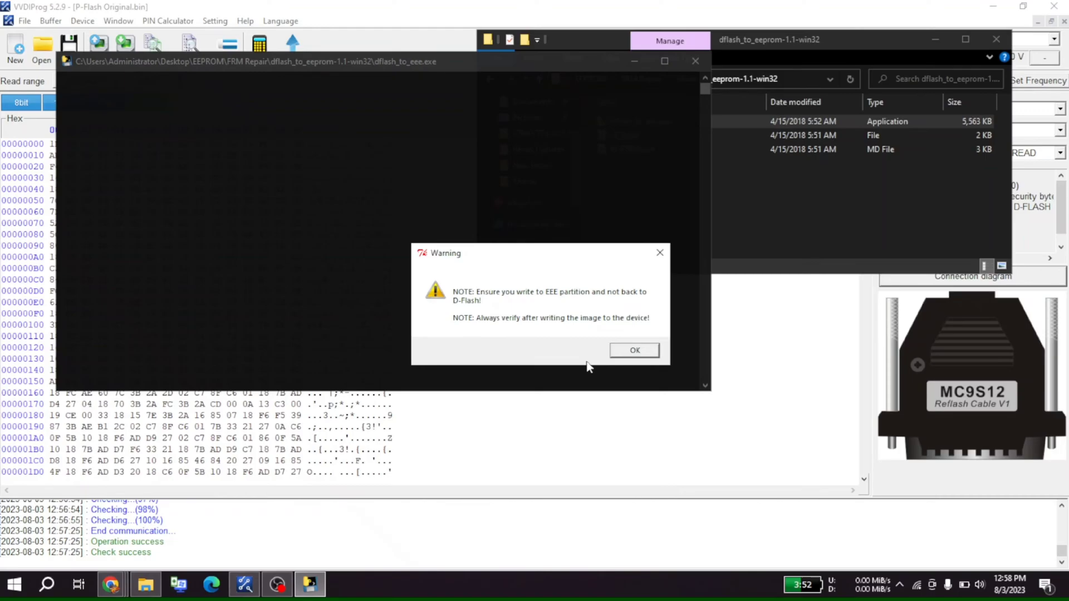
click(613, 358)
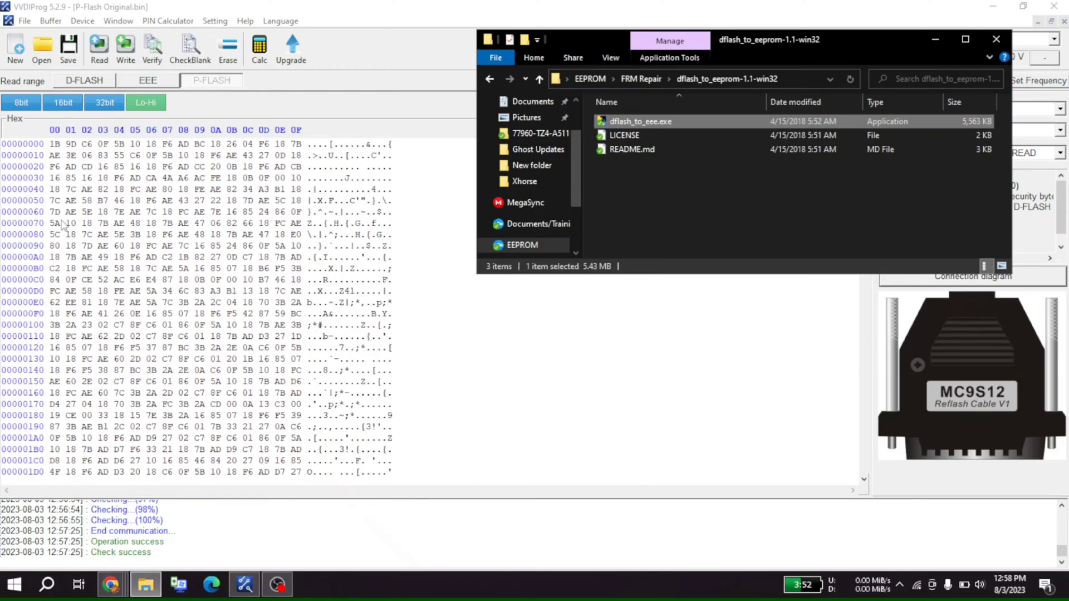
Back in VVDIProg, switch the range to EEE and close all four open dump windows, discarding unsaved buffers
click(129, 87)
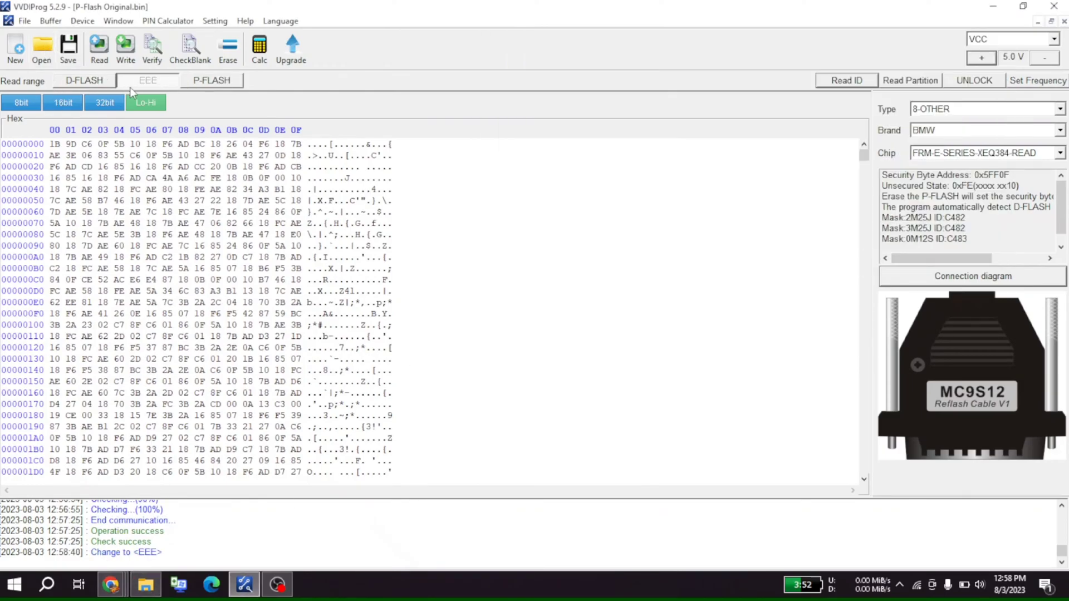
click(1051, 21)
click(804, 175)
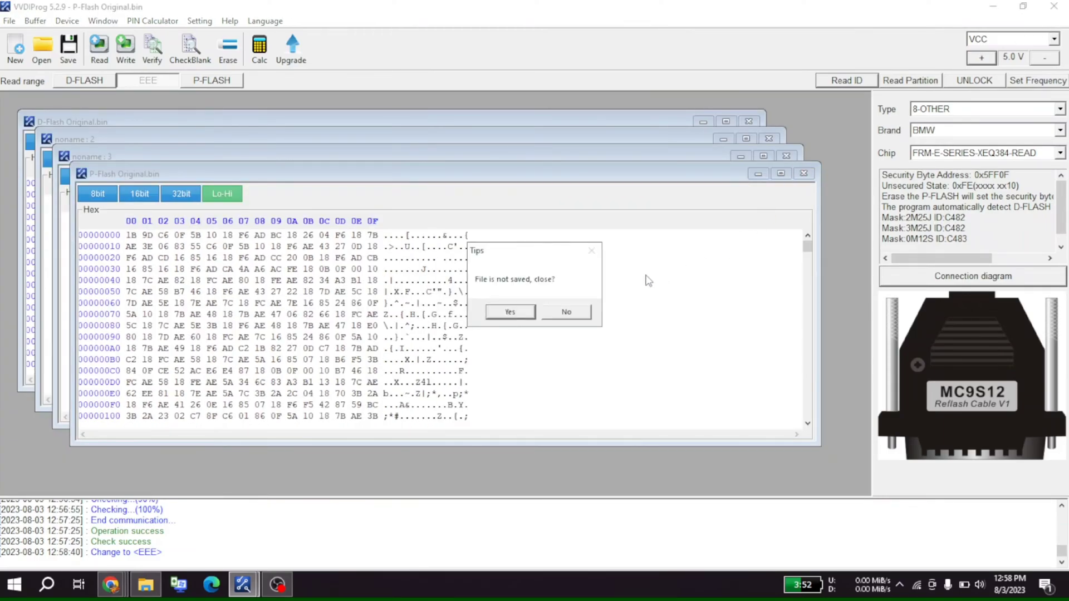
click(508, 312)
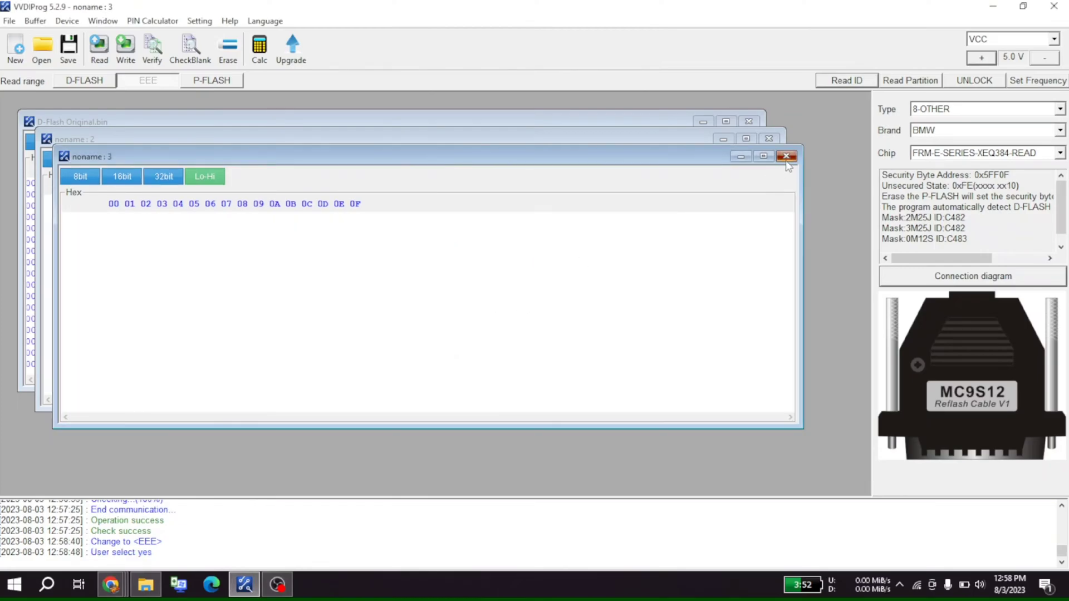
click(786, 156)
click(509, 312)
click(768, 138)
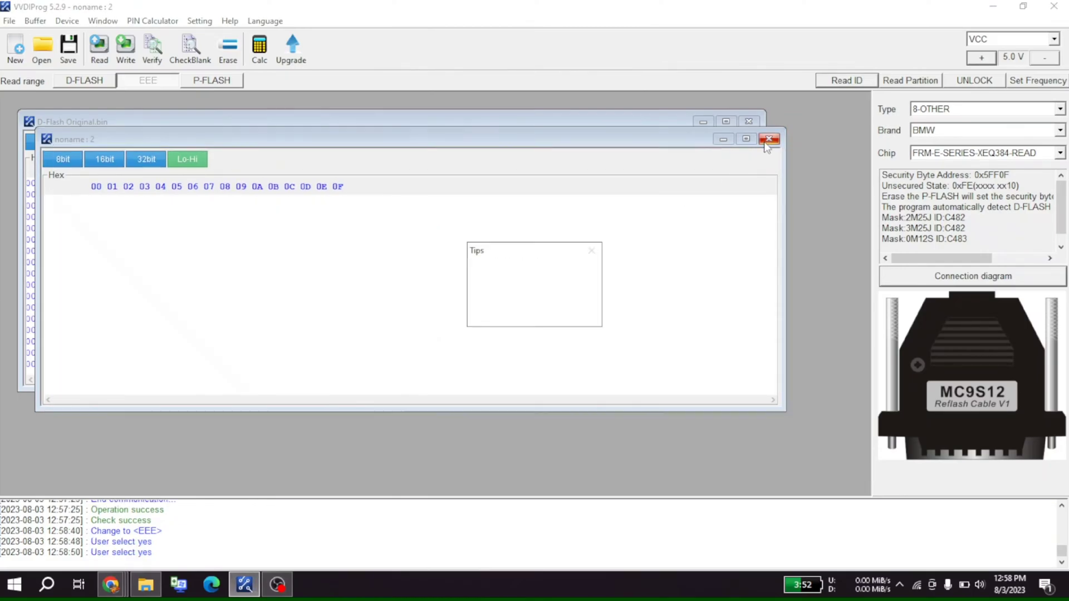
click(530, 315)
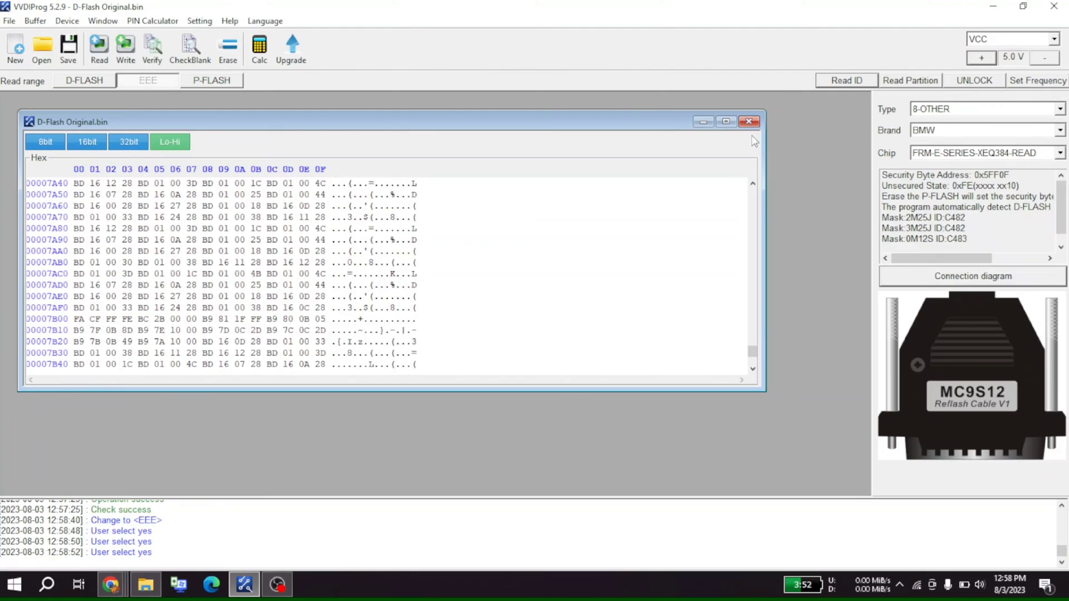
click(748, 121)
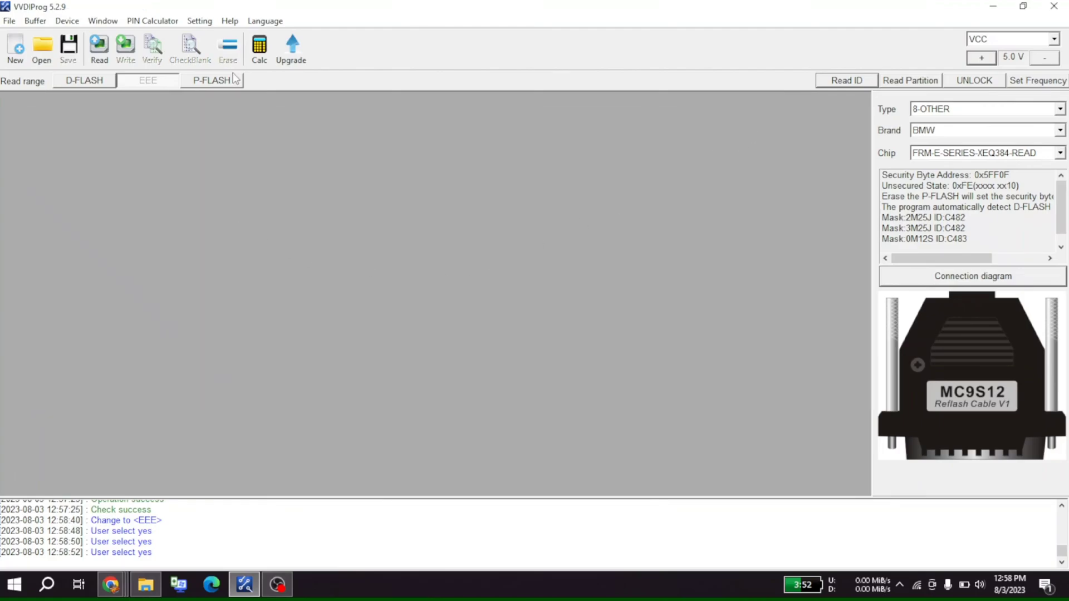
Rename the Repair file in New folder to "EEE Repaired" while opening a file, and load it
click(41, 55)
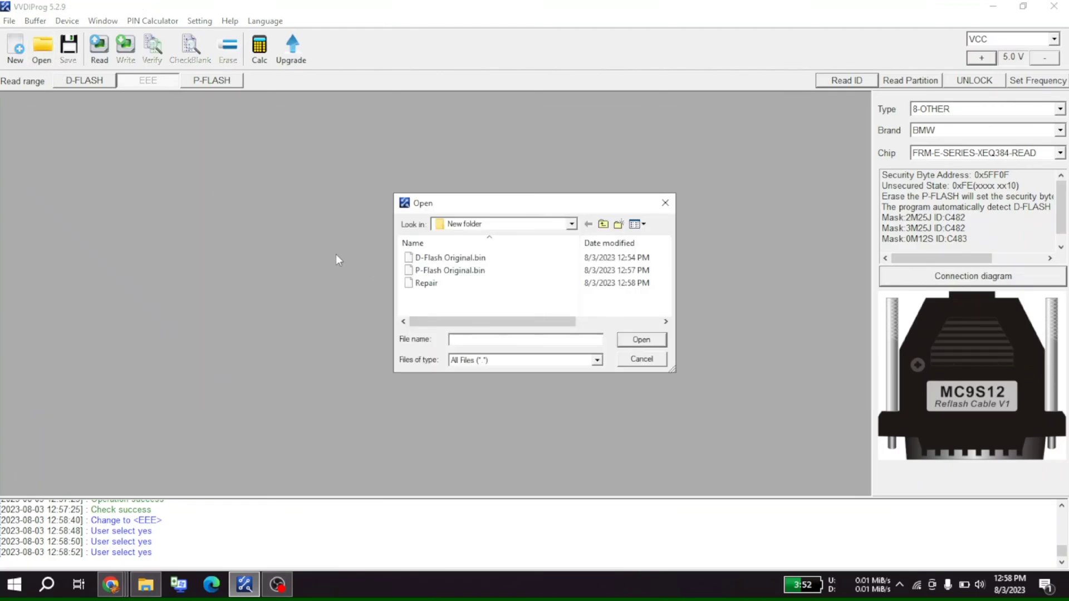
click(427, 284)
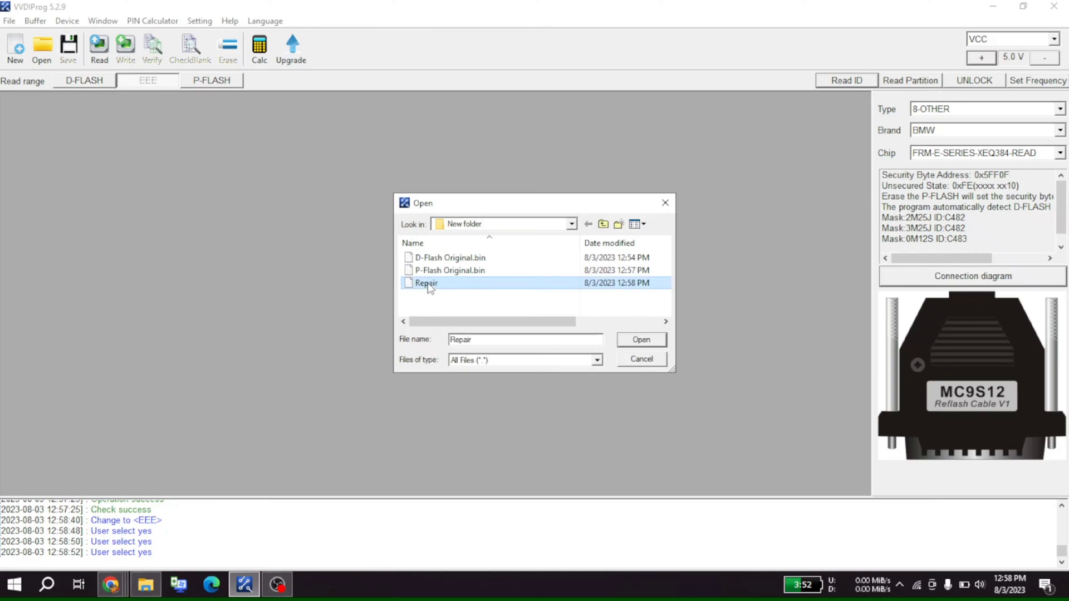
click(428, 285)
text(EEE Repaired)
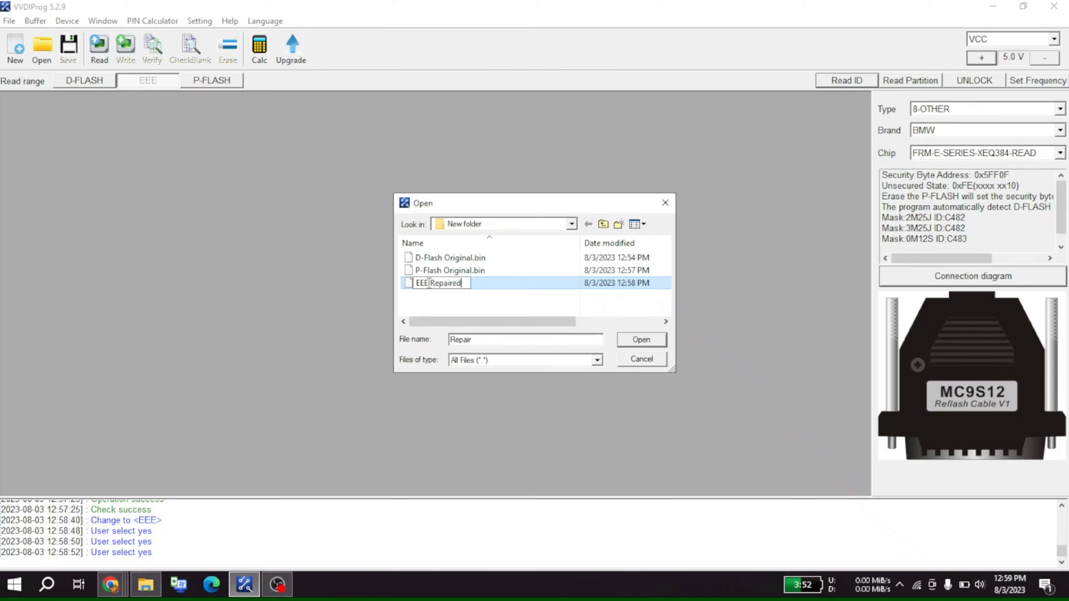
key(Return)
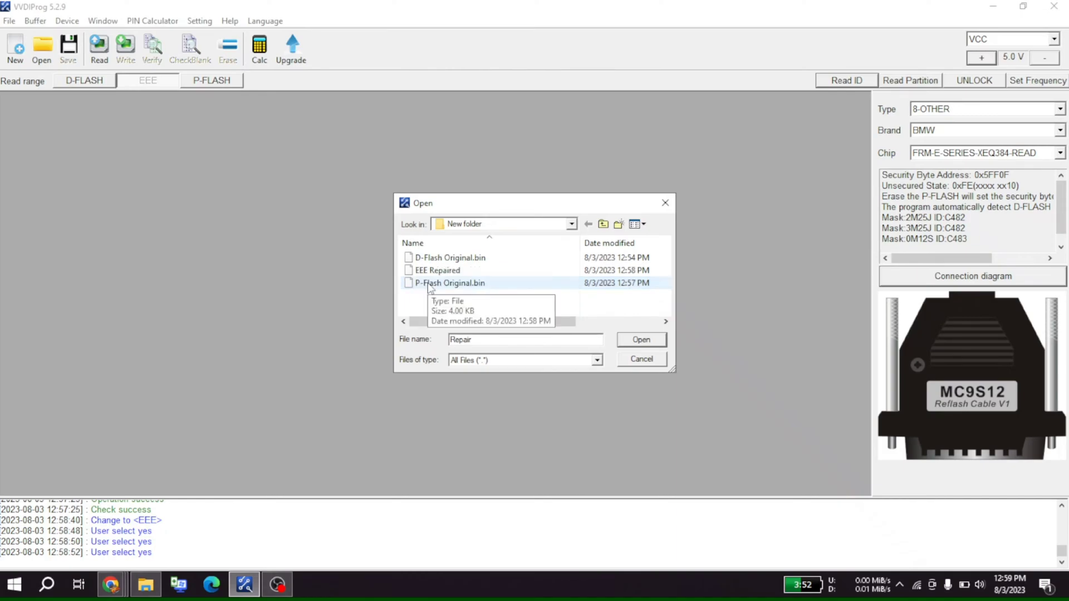
click(435, 271)
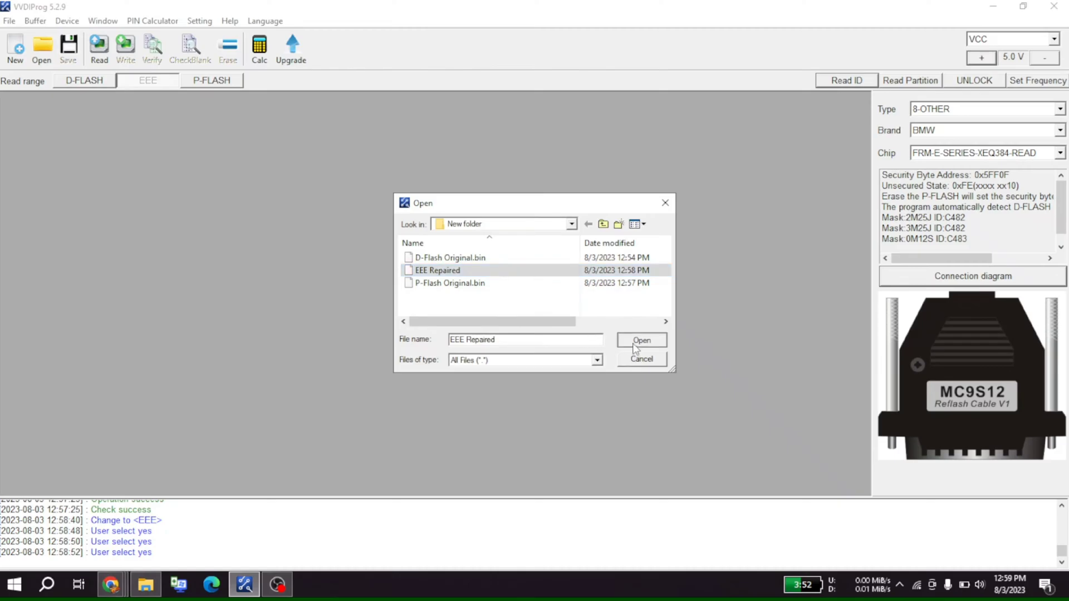
click(638, 340)
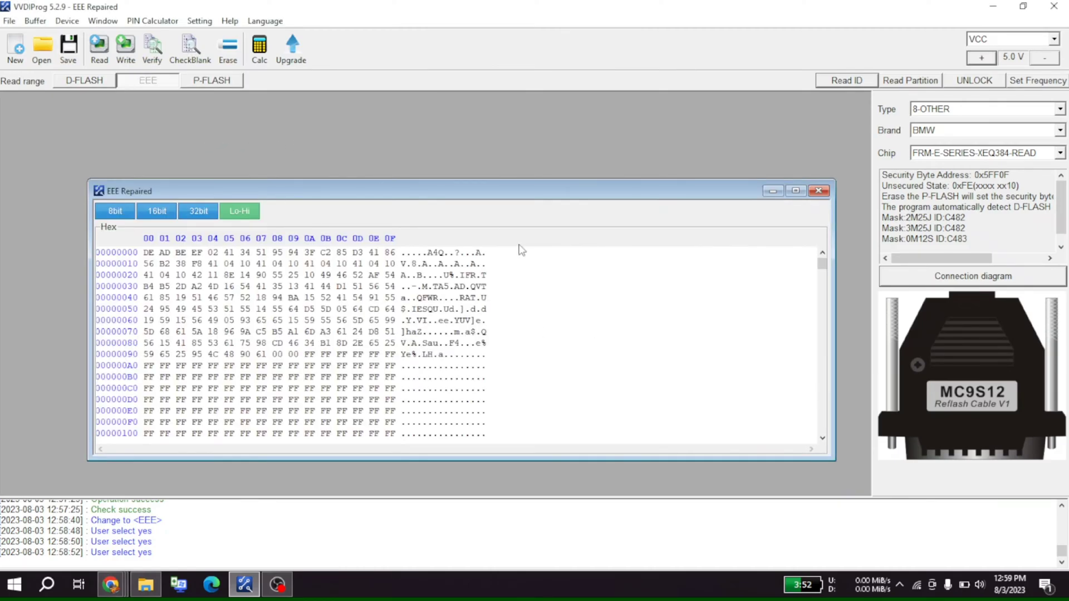
Try to write the EEE Repaired image to the EEE range with the chip set to FRM-E-SERIES-XEQ384-READ
drag(821, 267, 755, 463)
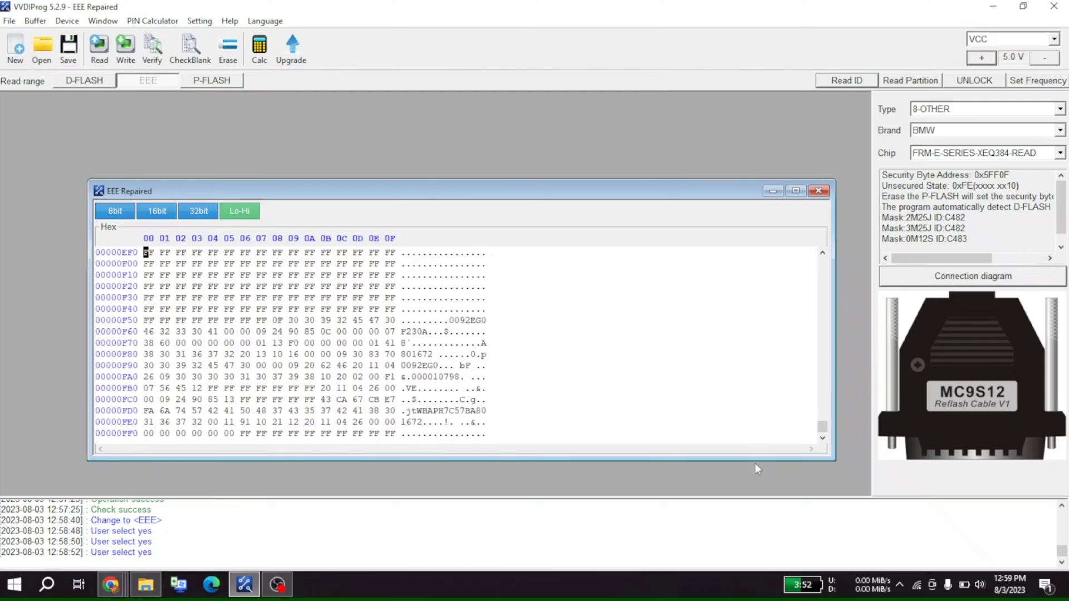
click(134, 59)
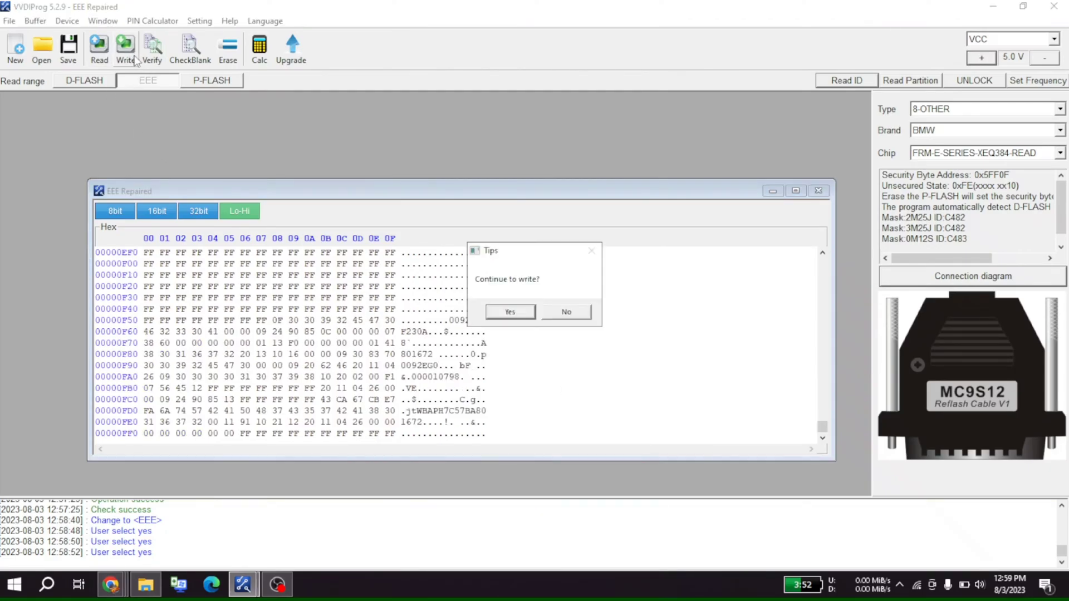
click(511, 312)
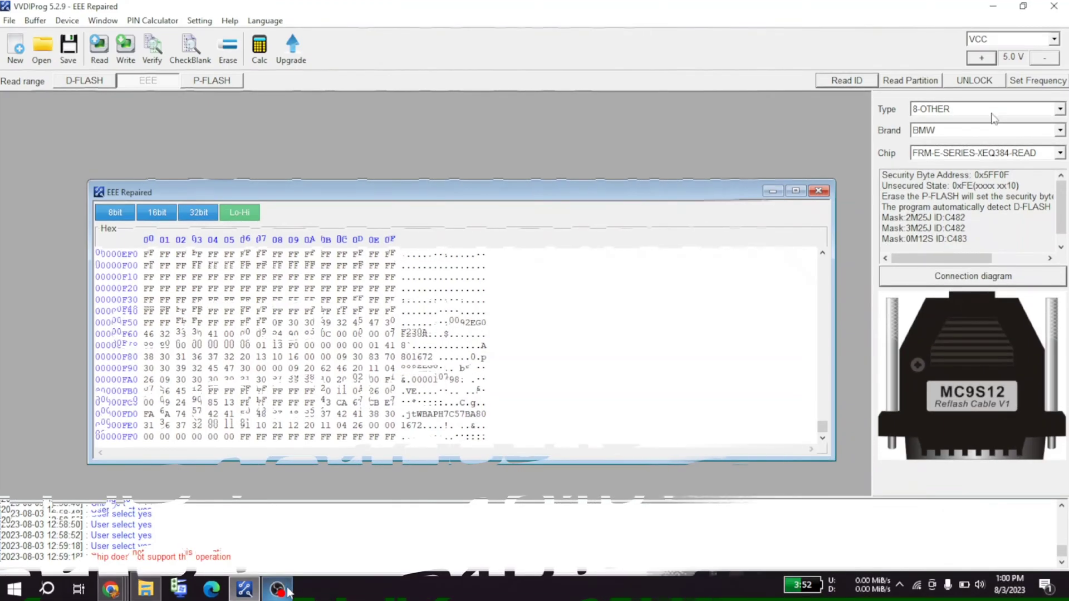
Change the chip to FRM-E-SERIES-XEQ384-WRITE, write the EEE Repaired image to the EEE range and try to verify it
click(1016, 154)
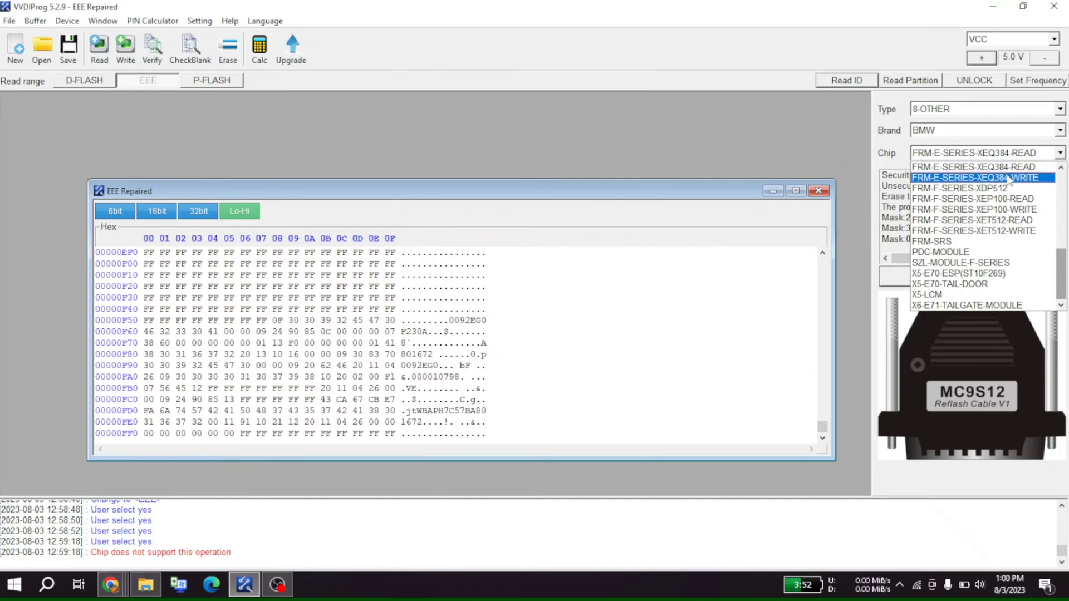
click(1009, 178)
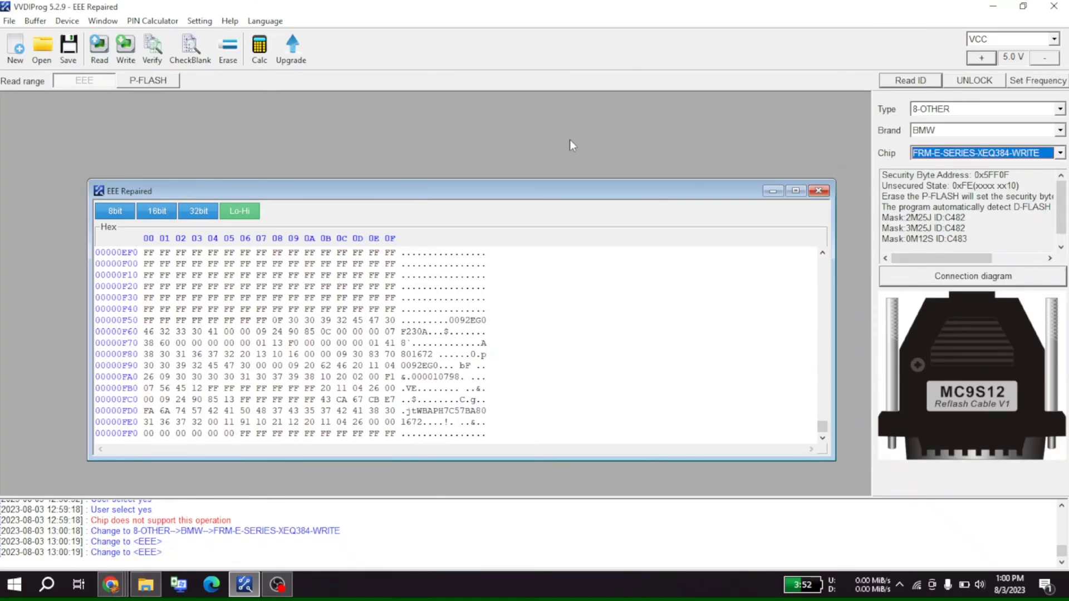
click(126, 49)
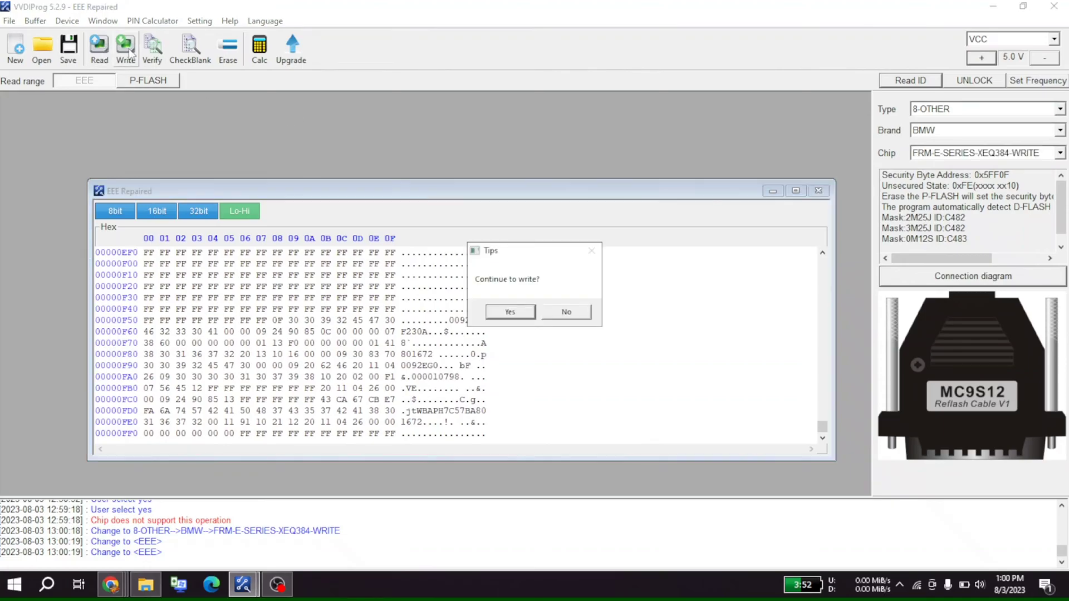
click(508, 312)
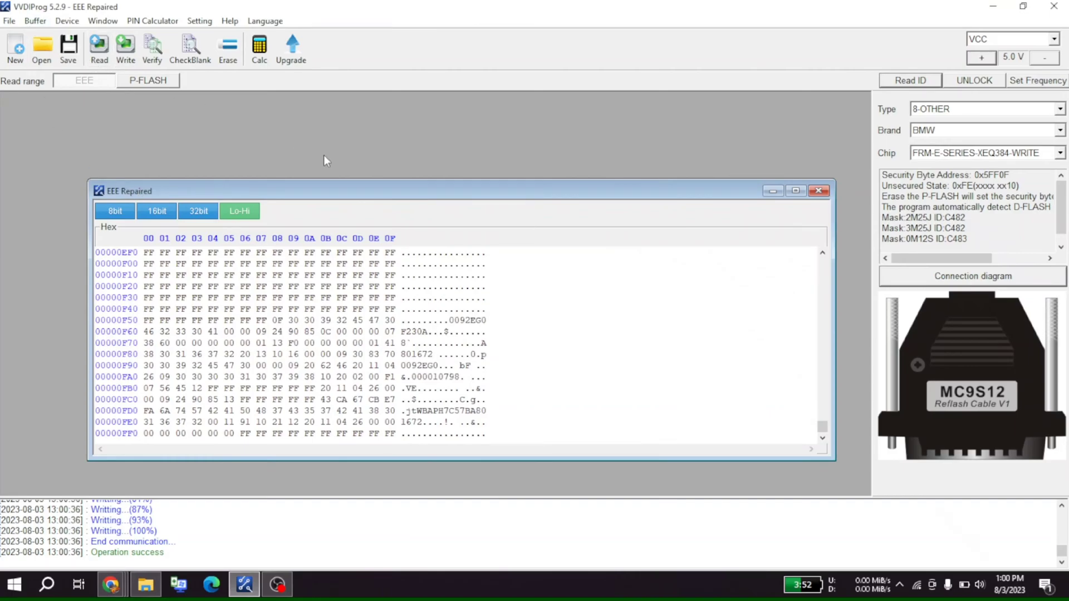
click(160, 59)
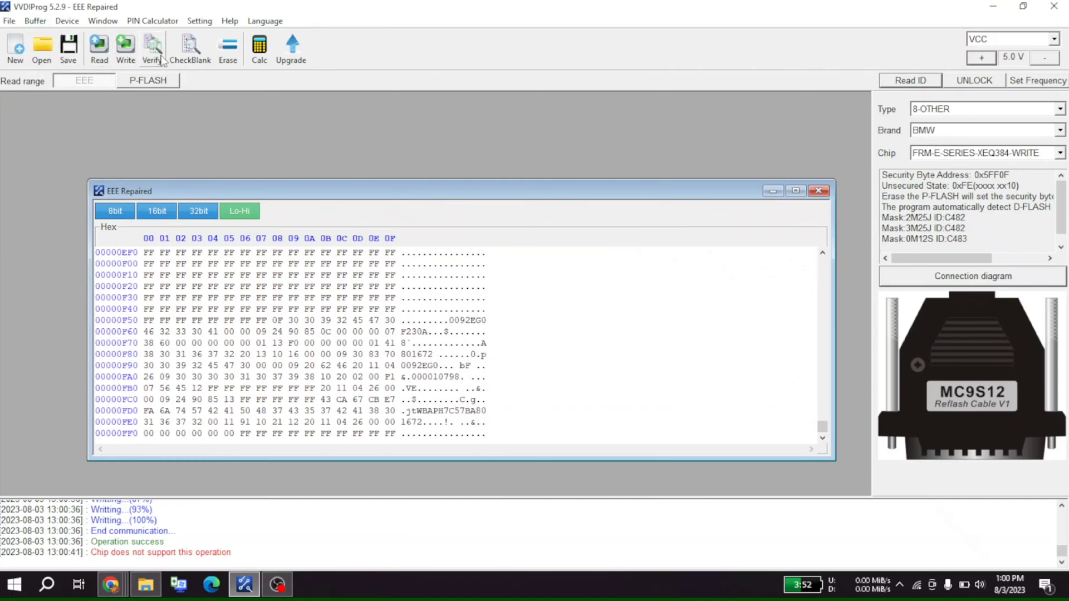
click(161, 61)
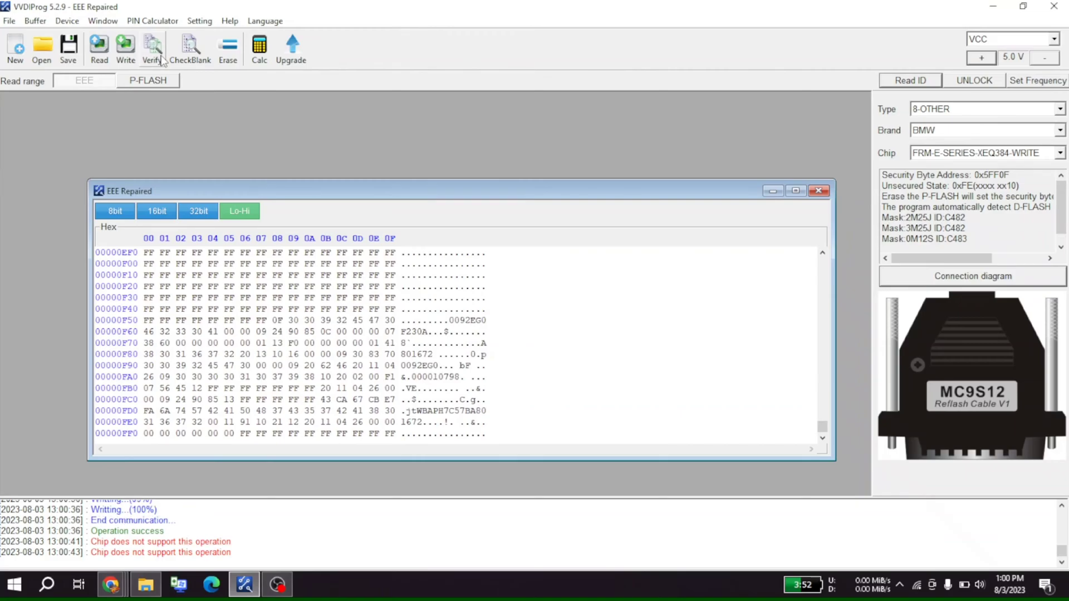
Set the chip back to FRM-E-SERIES-XEQ384-READ and read the module's EEE range into a new buffer
click(969, 151)
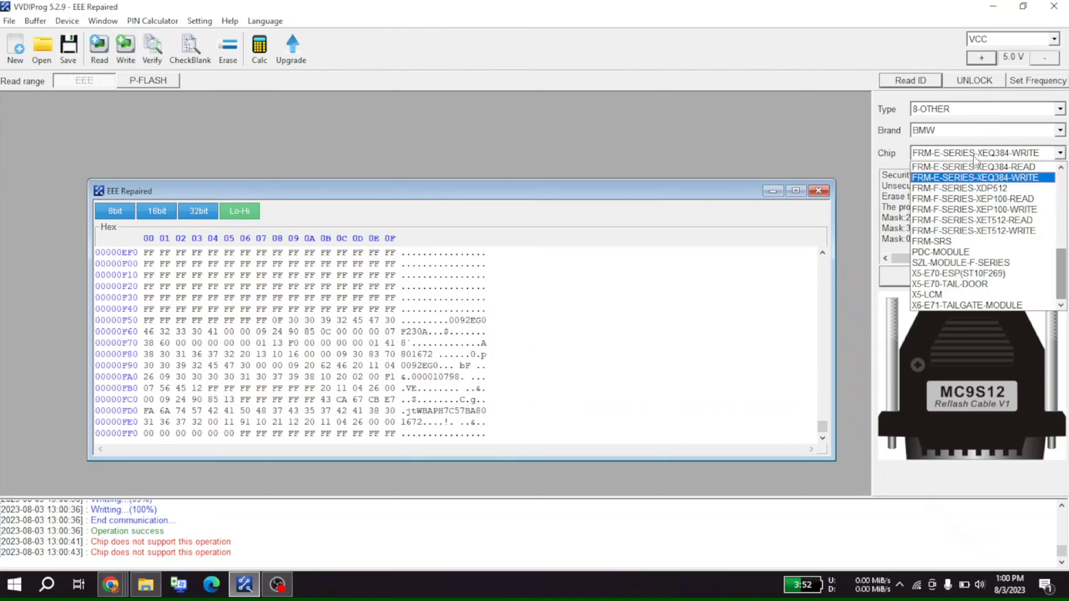
click(970, 167)
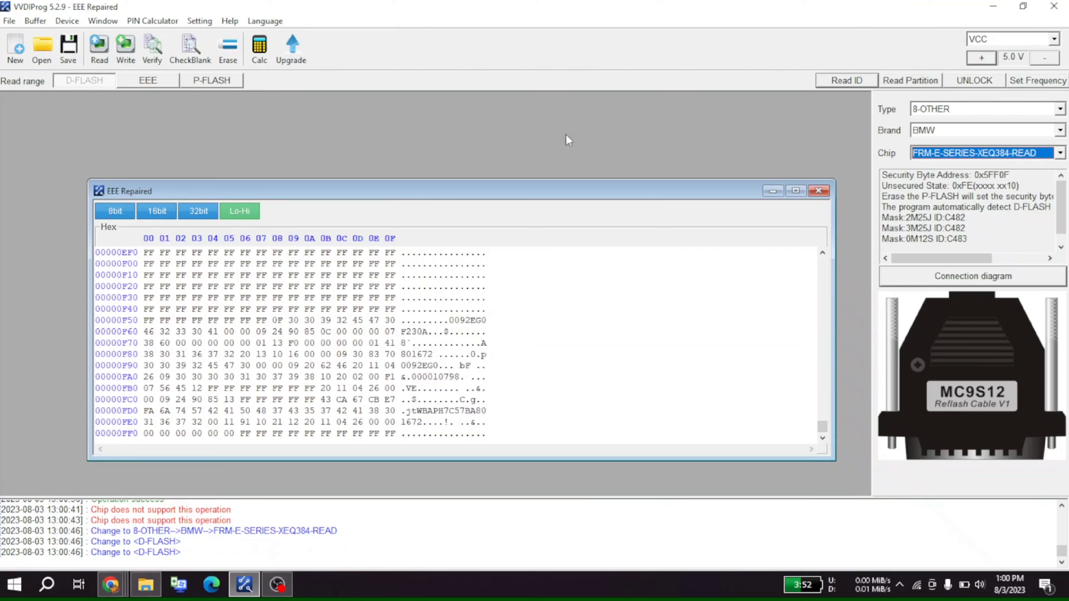
click(146, 82)
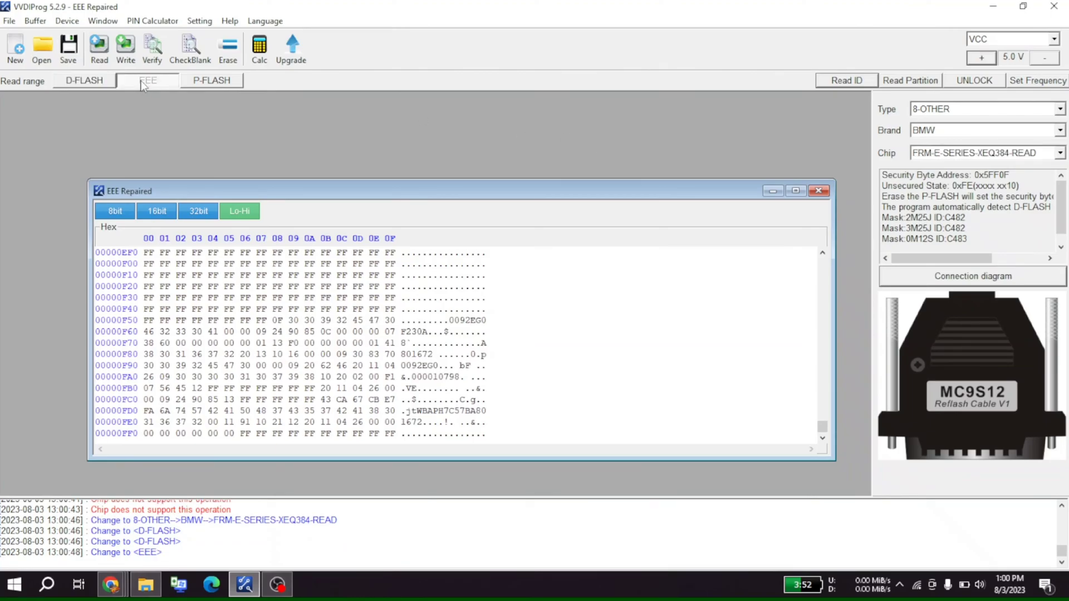
click(99, 53)
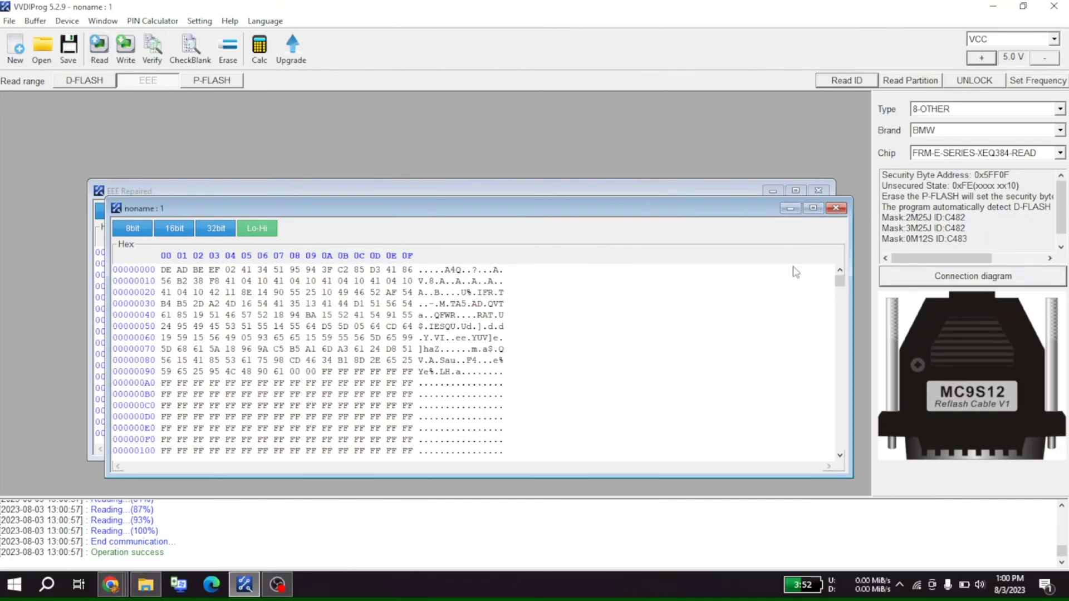
Compare the newly read EEE buffer side by side with EEE Repaired, checking both dumps from beginning to end
drag(703, 212, 873, 325)
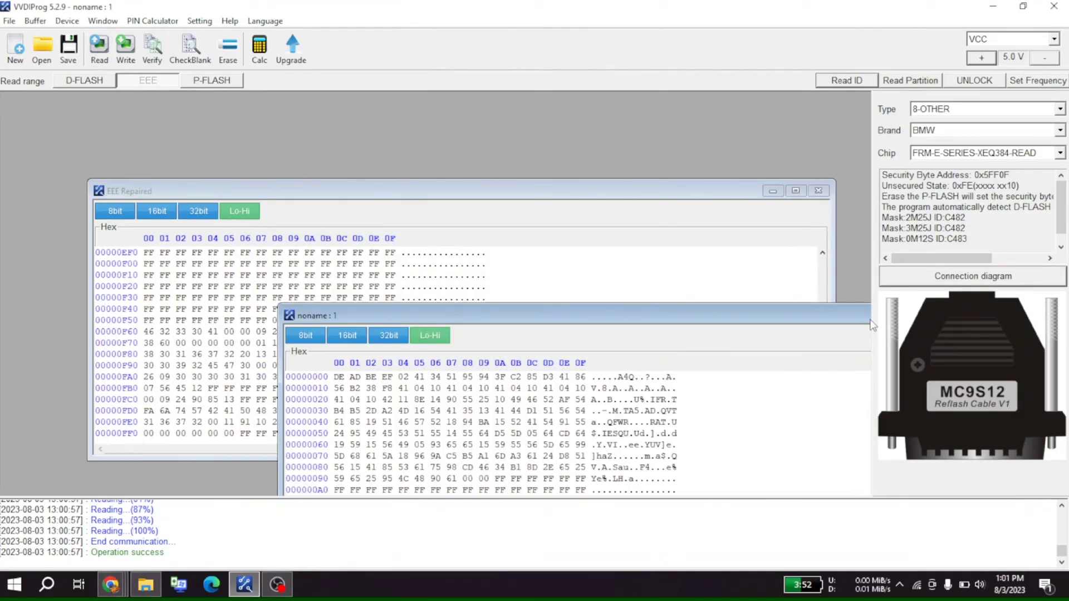
click(563, 180)
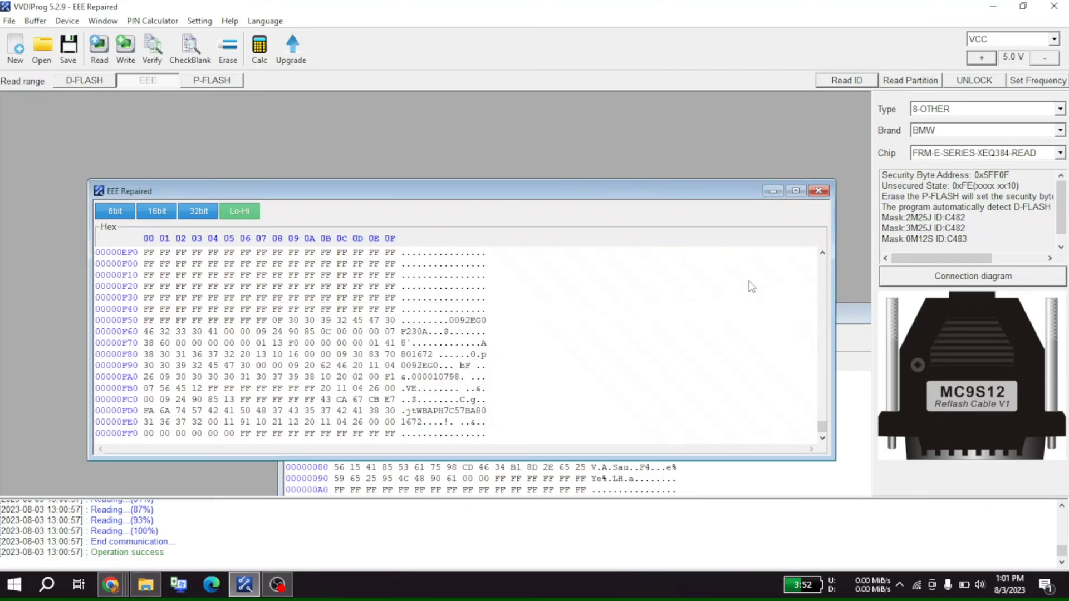
drag(822, 426, 823, 244)
drag(602, 180, 336, 126)
click(92, 22)
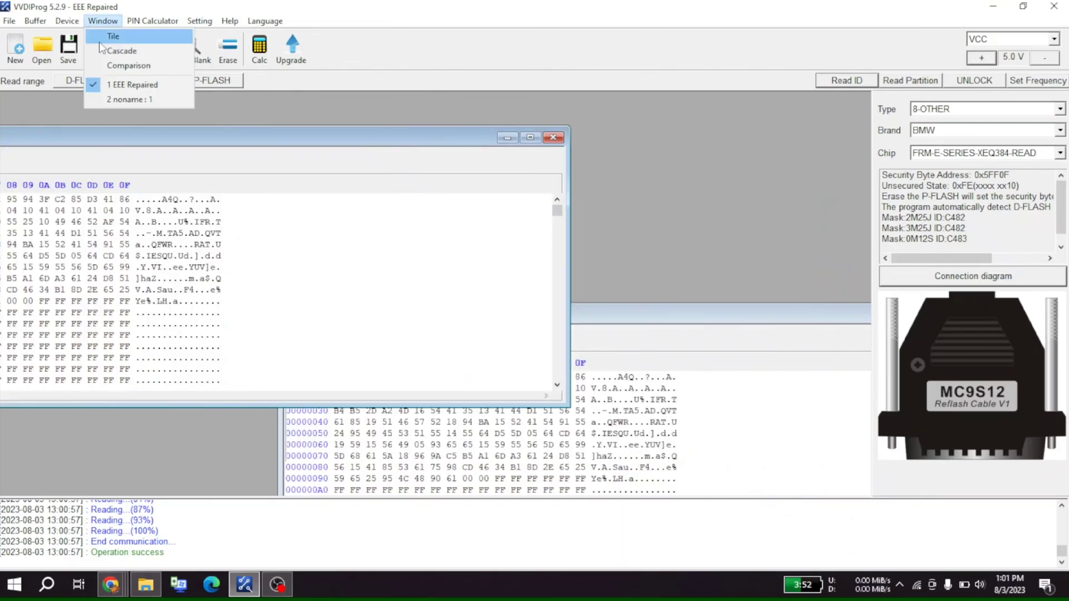
click(120, 66)
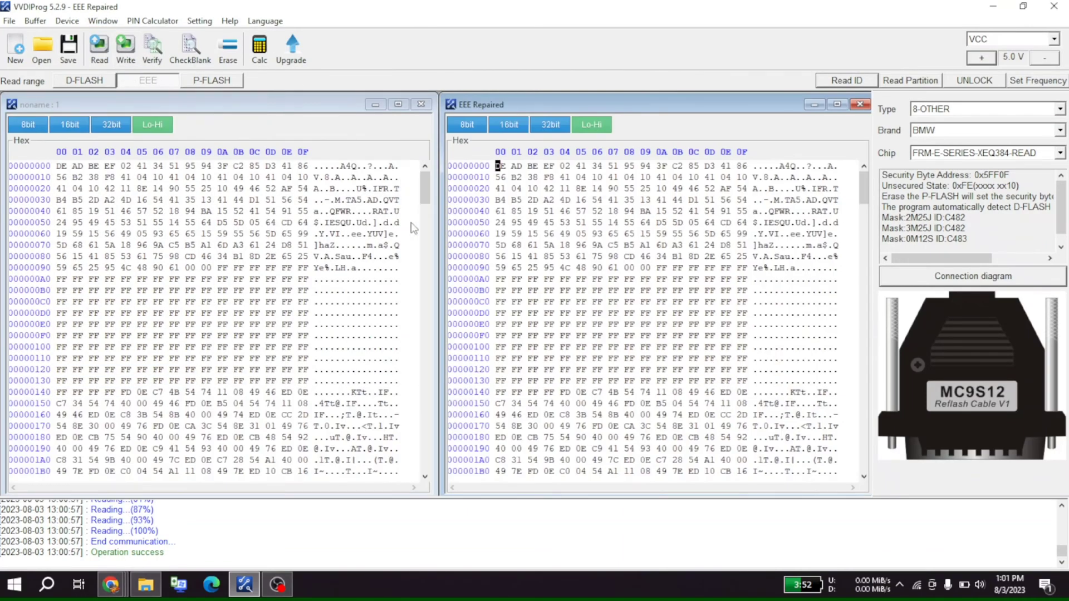
drag(424, 189, 425, 390)
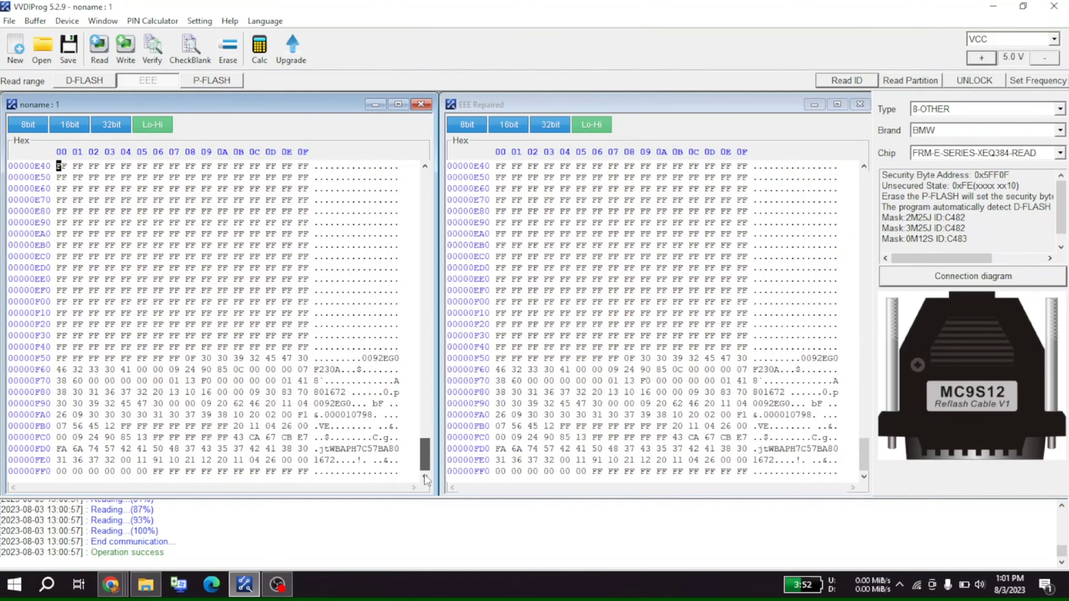
drag(424, 352, 425, 178)
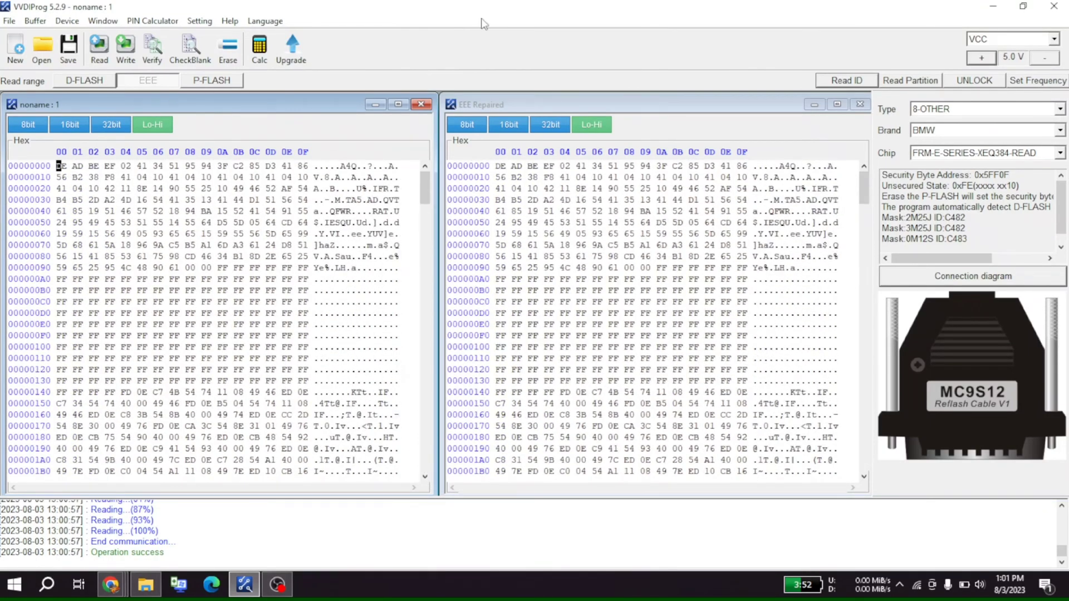